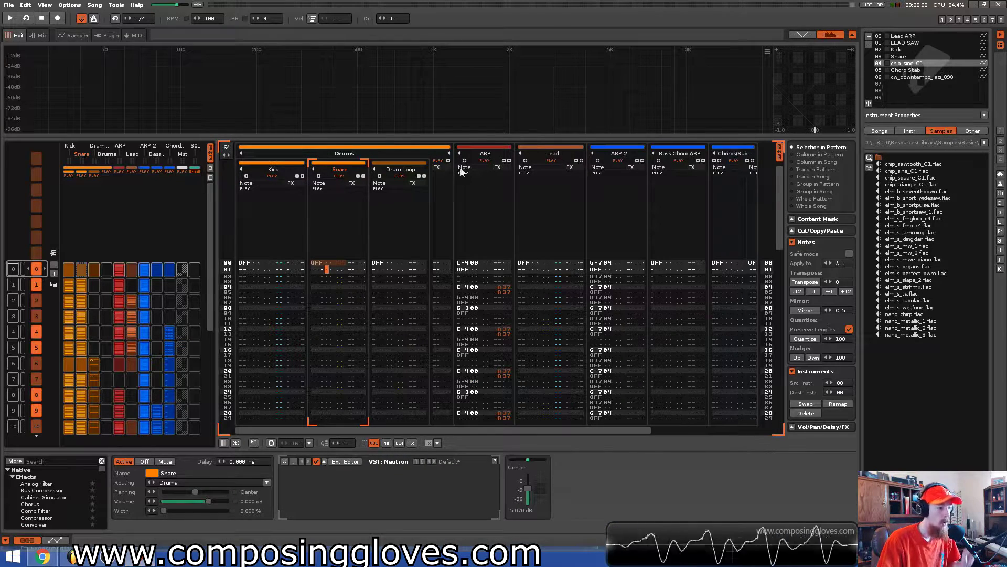
Inspect the device chains of the Drums group and the Chords/Sub Bass track.
{"action": "left_click", "coordinate": [405, 152]}
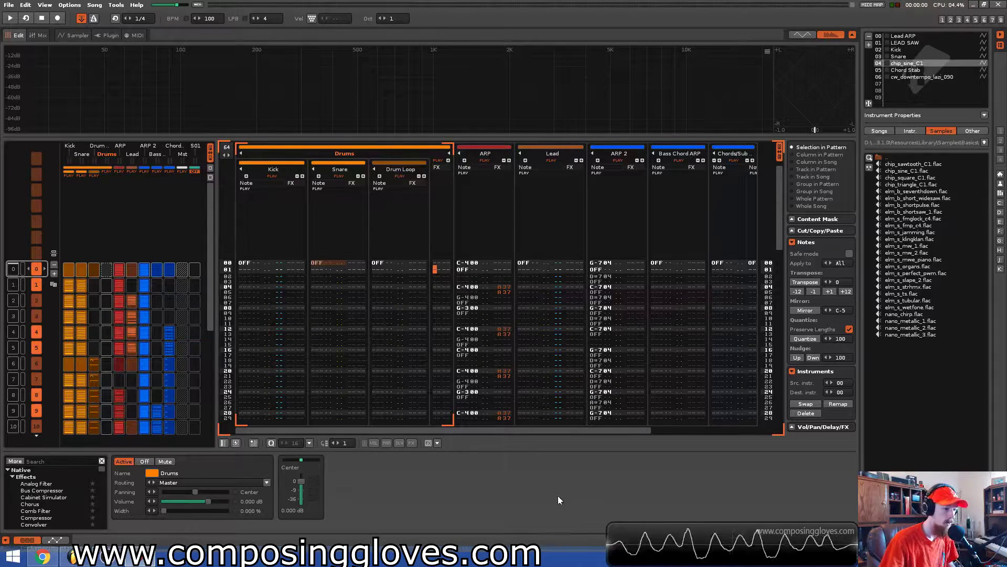
{"action": "scroll", "coordinate": [655, 427], "scroll_direction": "right", "scroll_amount": 4}
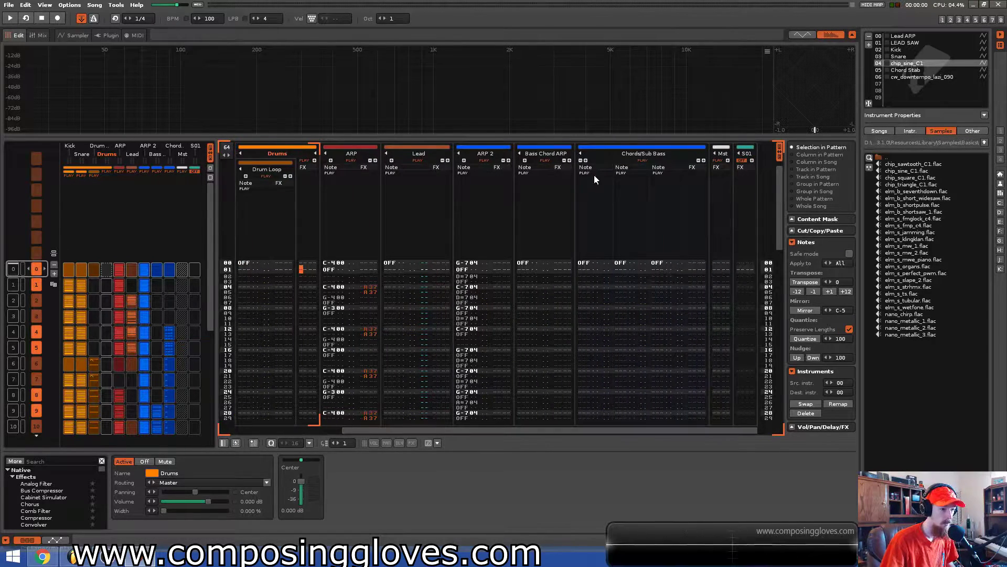
{"action": "left_click", "coordinate": [672, 156]}
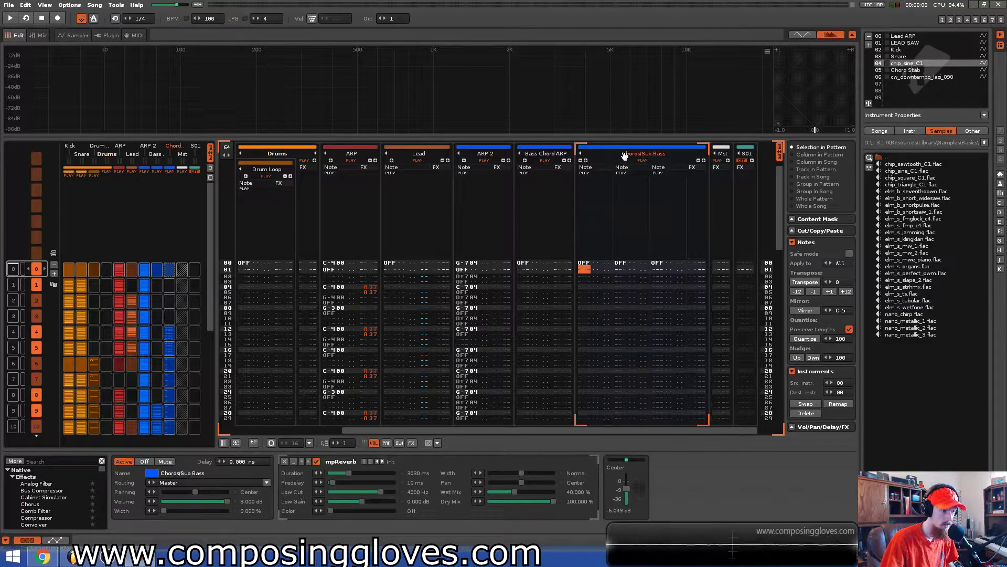
{"action": "left_click_drag", "start_coordinate": [668, 429], "coordinate": [478, 445]}
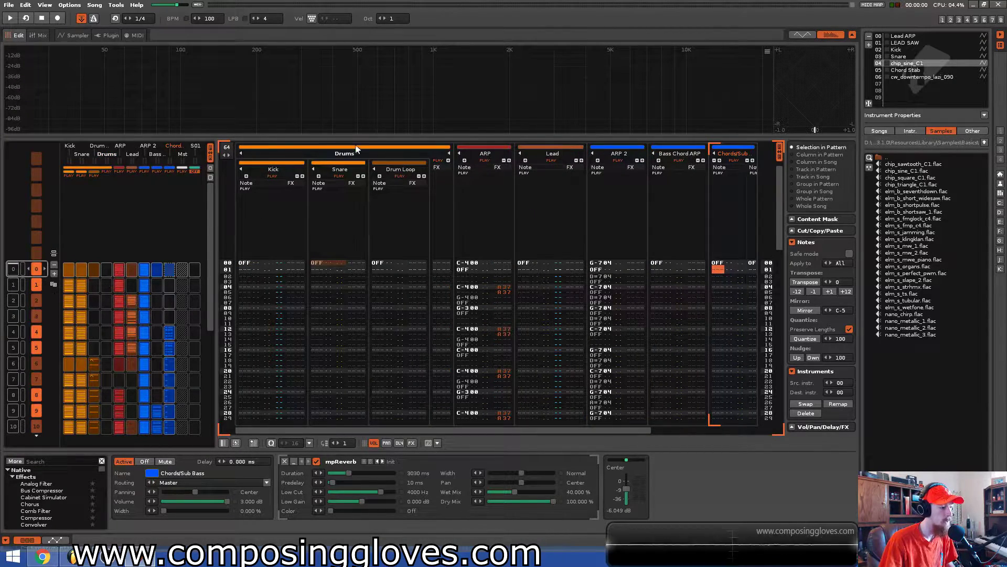
{"action": "left_click", "coordinate": [373, 153]}
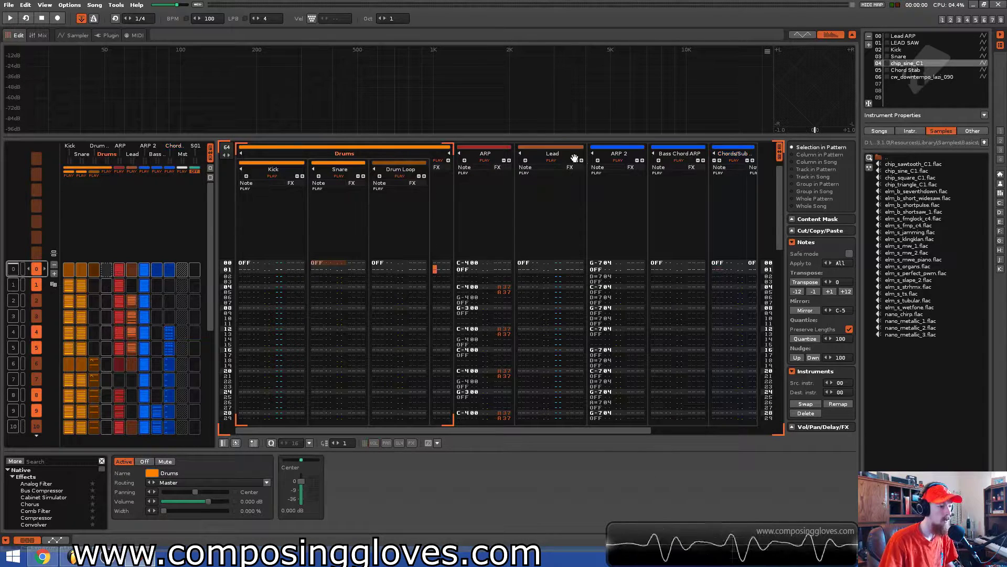
Look through the Lead, ARP, ARP 2, Chords/Sub Bass and Kick tracks and their device chains.
{"action": "left_click", "coordinate": [557, 154]}
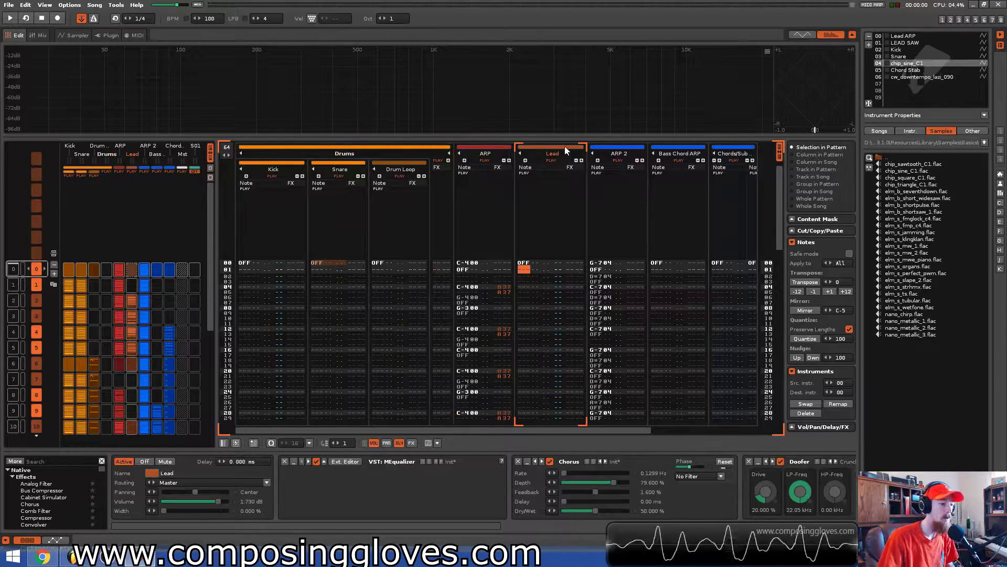
{"action": "key", "text": "Right"}
{"action": "key", "text": "Right"}
{"action": "key", "text": "Right"}
{"action": "key", "text": "Right"}
{"action": "key", "text": "Right"}
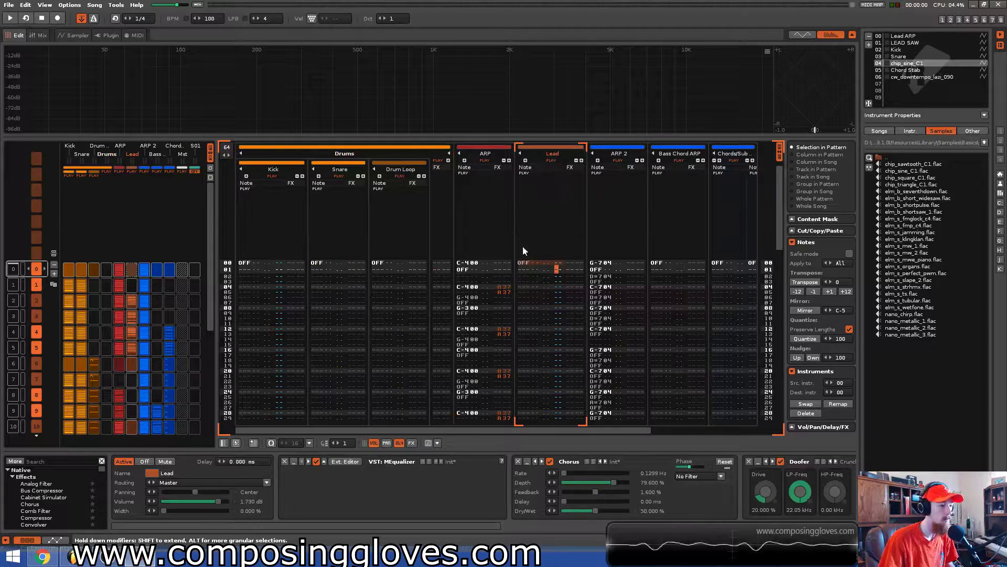
{"action": "left_click", "coordinate": [474, 209]}
{"action": "left_click", "coordinate": [595, 203]}
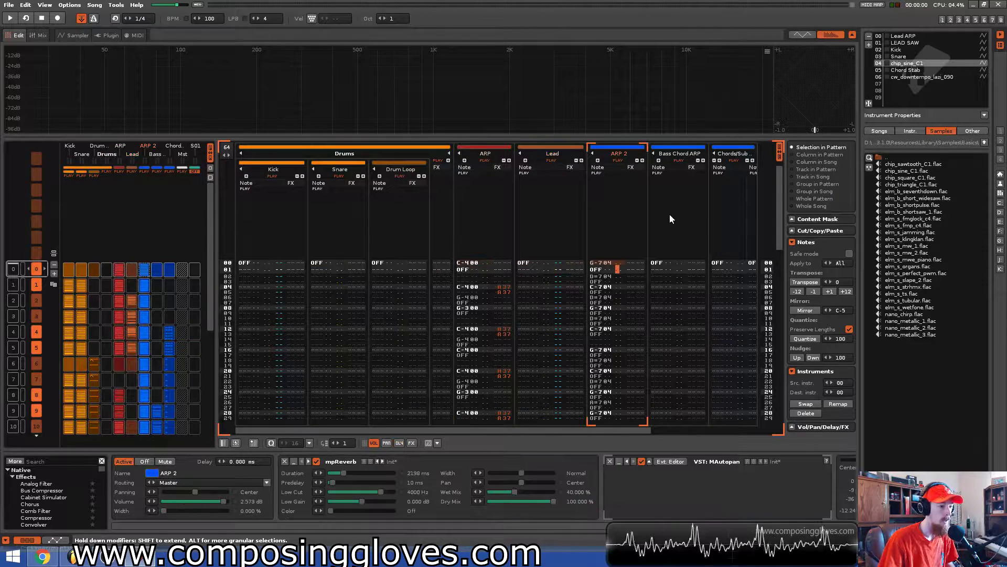
{"action": "left_click_drag", "start_coordinate": [514, 431], "coordinate": [366, 404]}
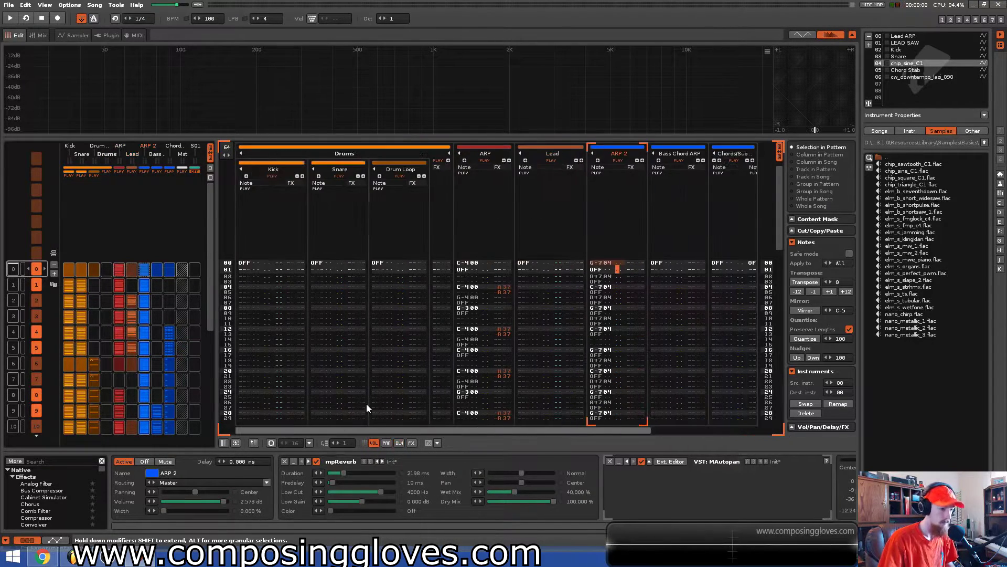
{"action": "left_click", "coordinate": [474, 224]}
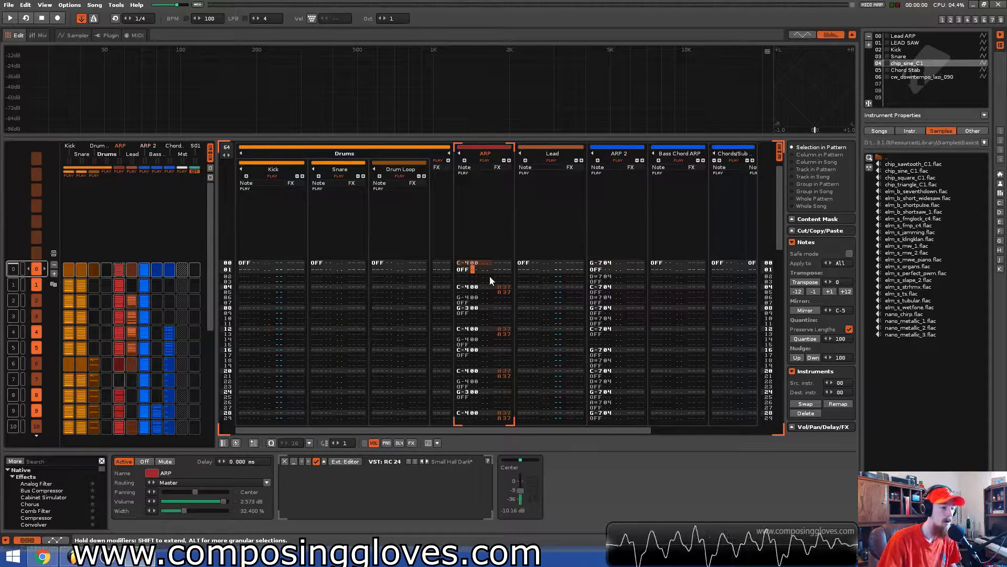
{"action": "left_click_drag", "start_coordinate": [515, 428], "coordinate": [622, 427]}
{"action": "left_click", "coordinate": [644, 194]}
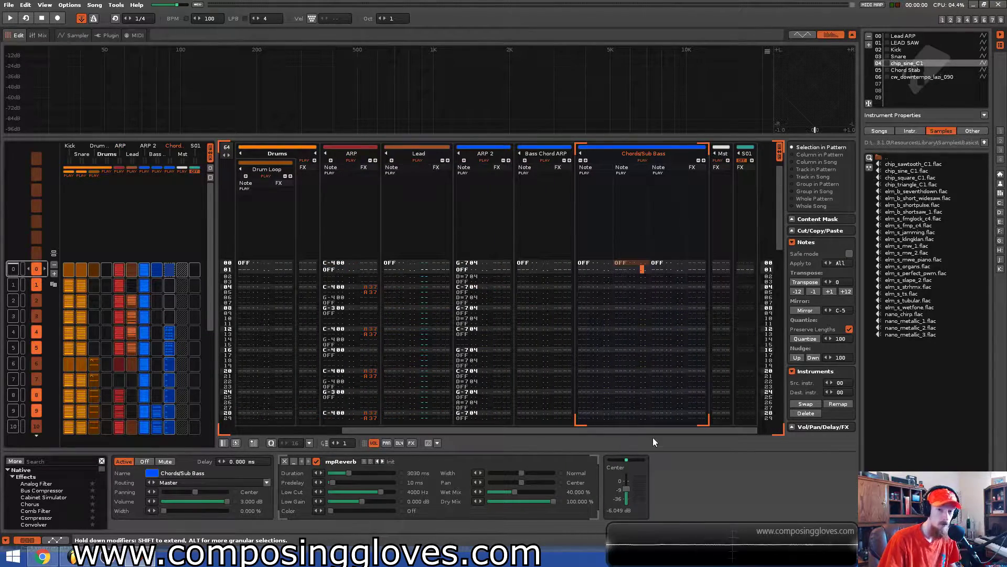
{"action": "left_click_drag", "start_coordinate": [653, 432], "coordinate": [476, 427]}
{"action": "left_click", "coordinate": [267, 218]}
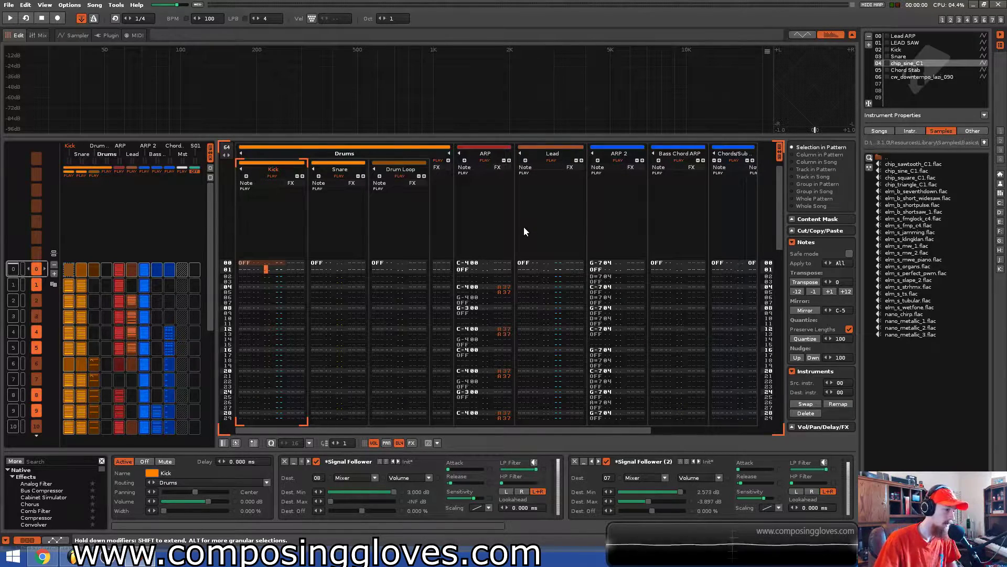
Play the song, select the Drum Loop track during playback, and stop.
{"action": "key", "text": "space"}
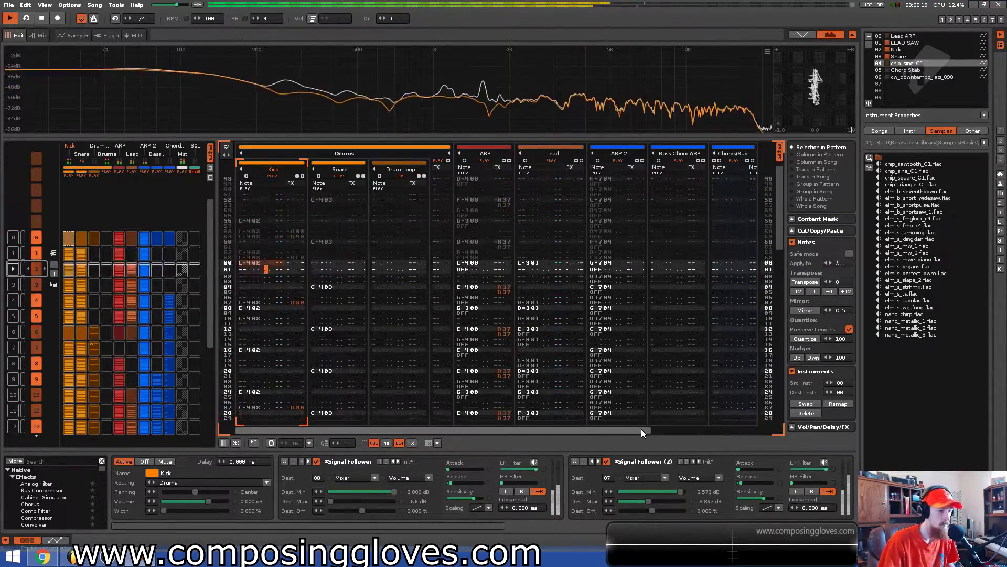
{"action": "key", "text": "Tab"}
{"action": "key", "text": "Tab"}
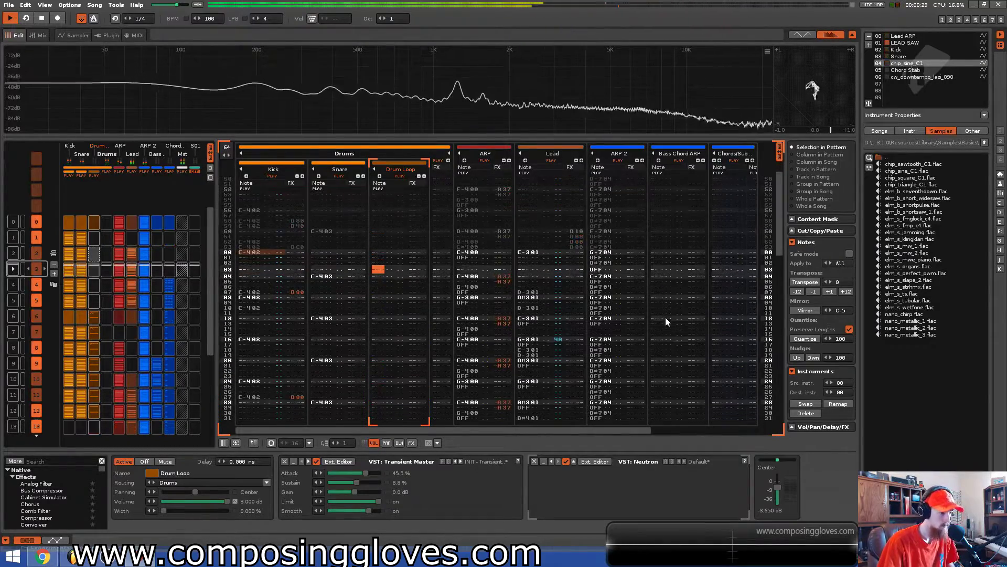
{"action": "key", "text": "space"}
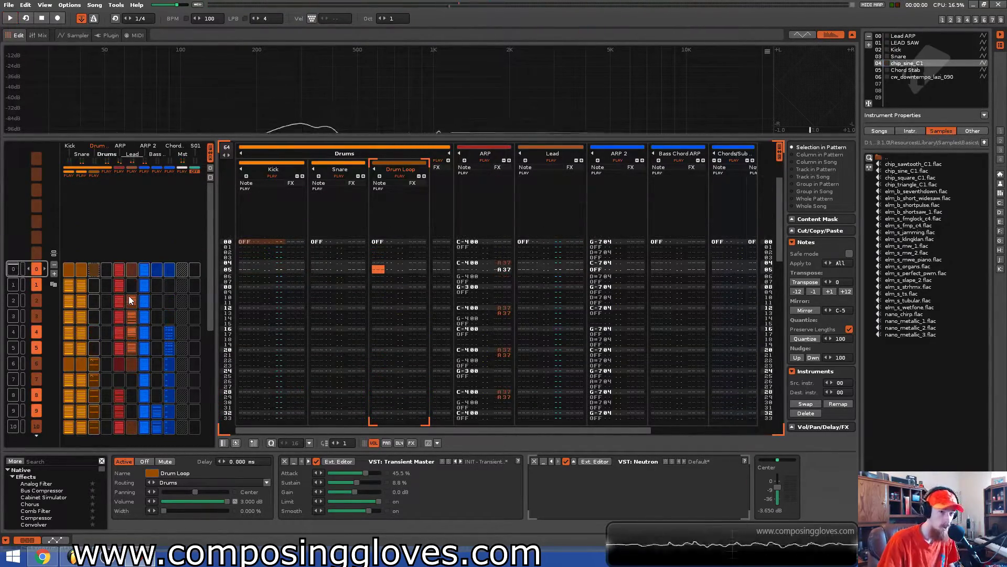
Compare the Drums group with the ARP track, examining the ARP notes and effect commands around lines 04 and 05.
{"action": "scroll", "coordinate": [128, 295], "scroll_direction": "down", "scroll_amount": 3}
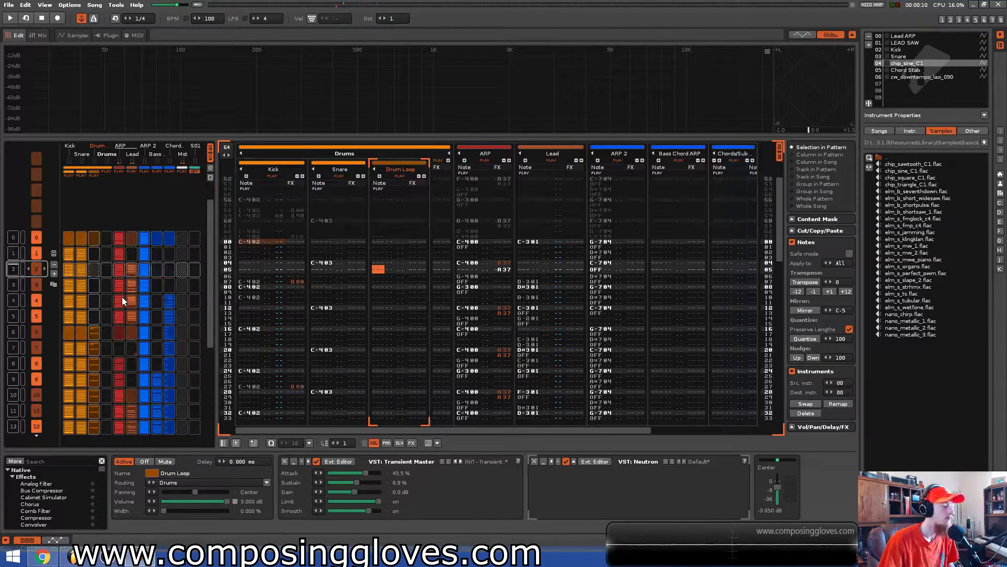
{"action": "left_click", "coordinate": [344, 153]}
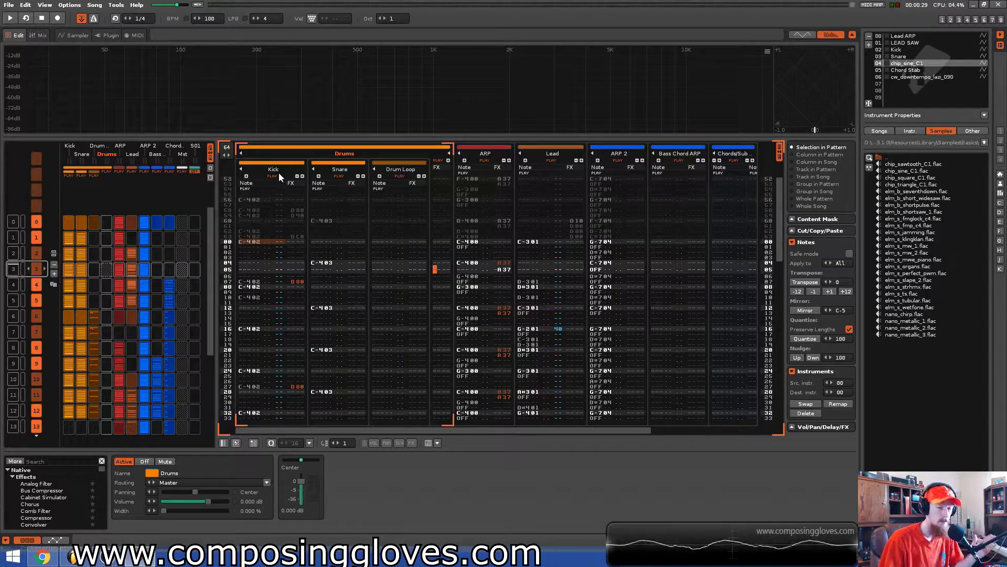
{"action": "left_click", "coordinate": [485, 153]}
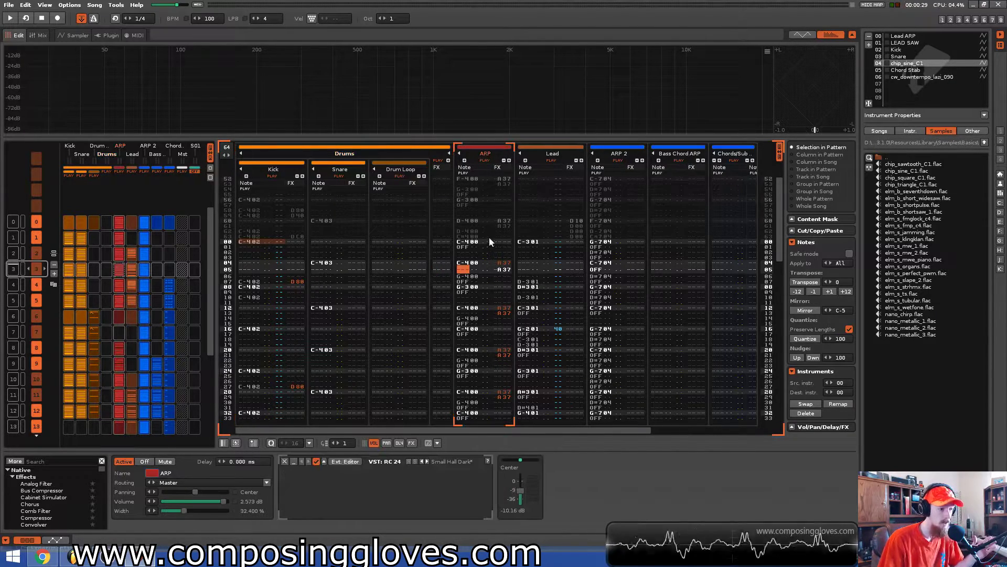
{"action": "left_click", "coordinate": [504, 269]}
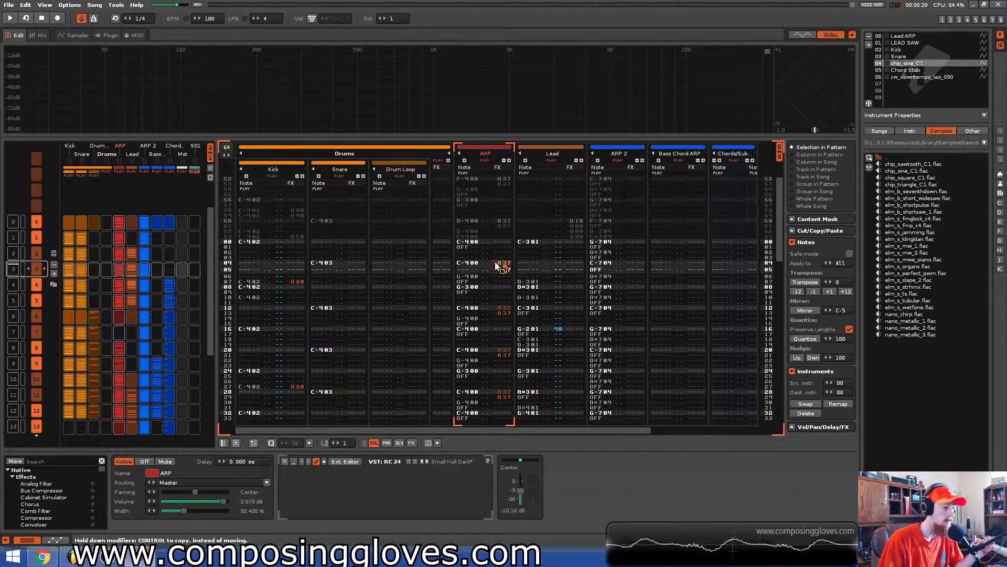
{"action": "left_click", "coordinate": [464, 269]}
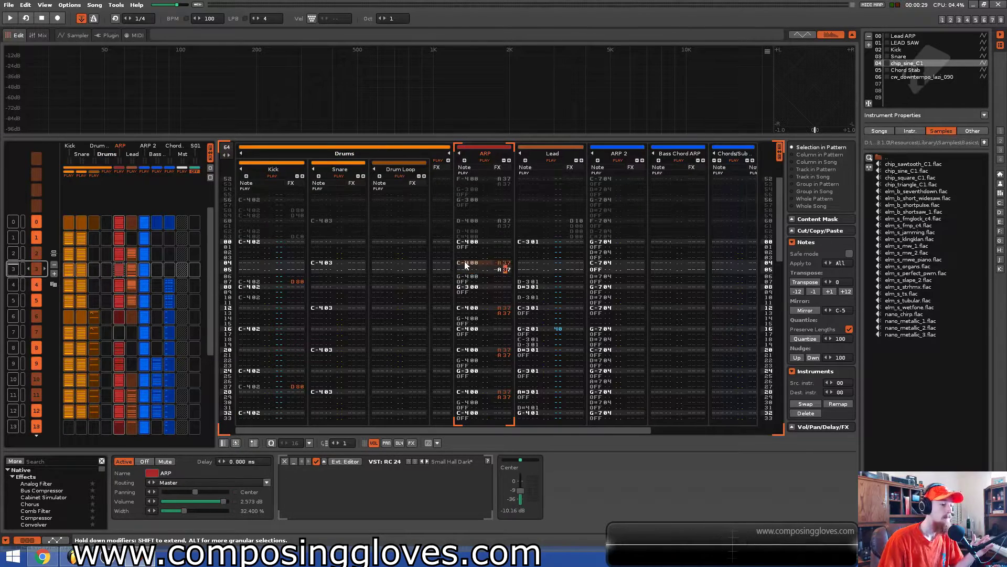
{"action": "left_click", "coordinate": [316, 153]}
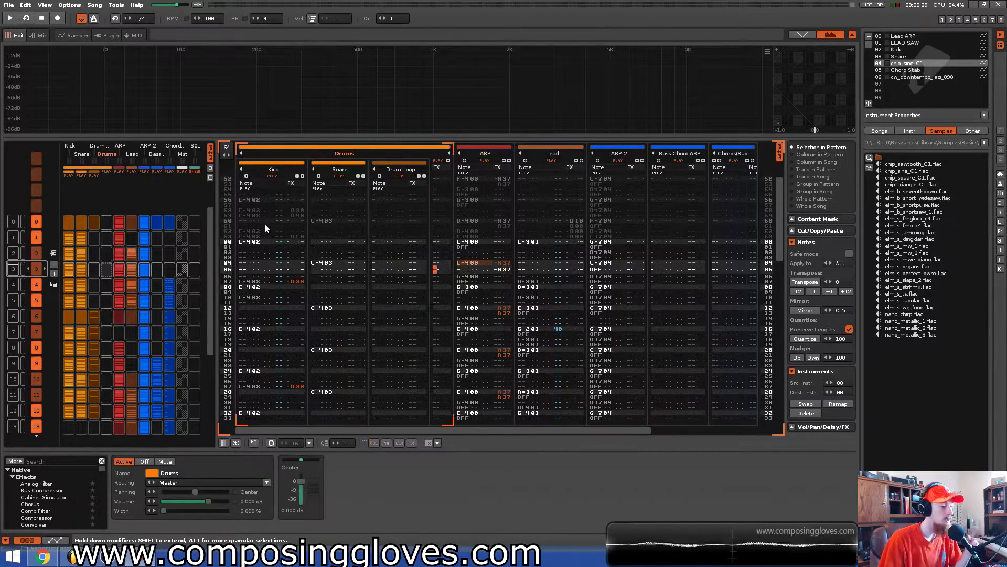
Examine the Kick, Snare and Drum Loop tracks inside the Drums group, including their routing and devices.
{"action": "left_click", "coordinate": [263, 174]}
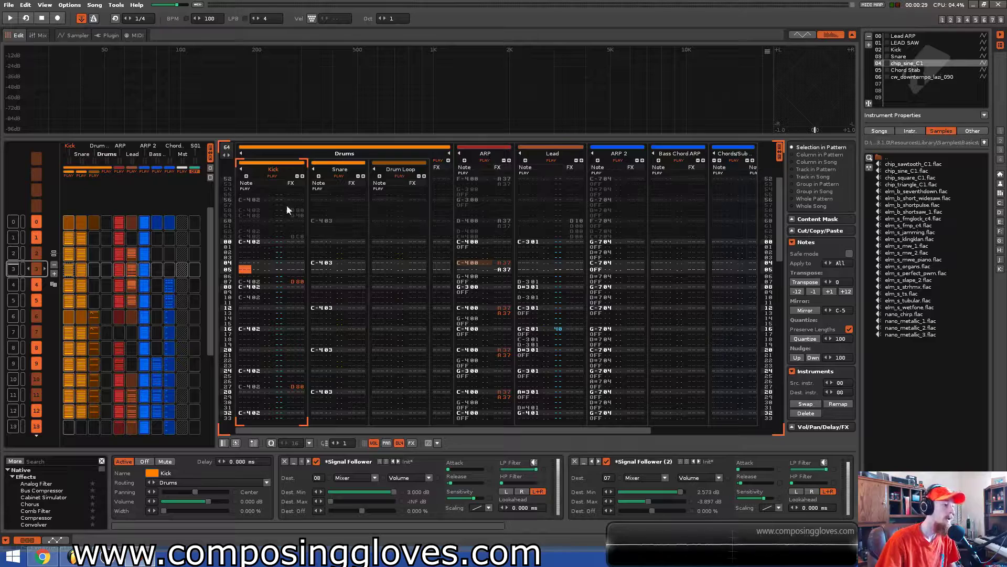
{"action": "left_click", "coordinate": [333, 169]}
{"action": "left_click", "coordinate": [281, 164]}
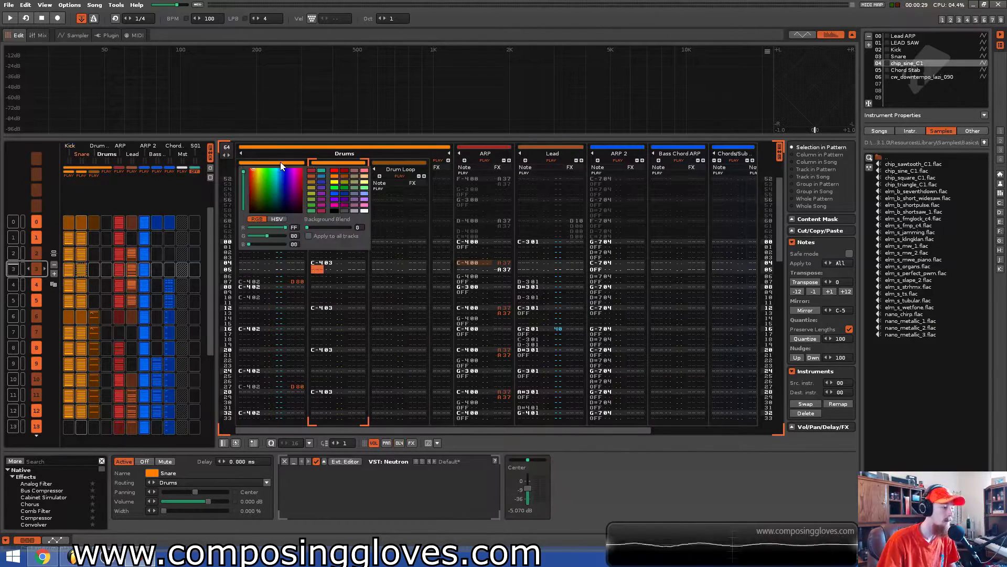
{"action": "left_click", "coordinate": [278, 169]}
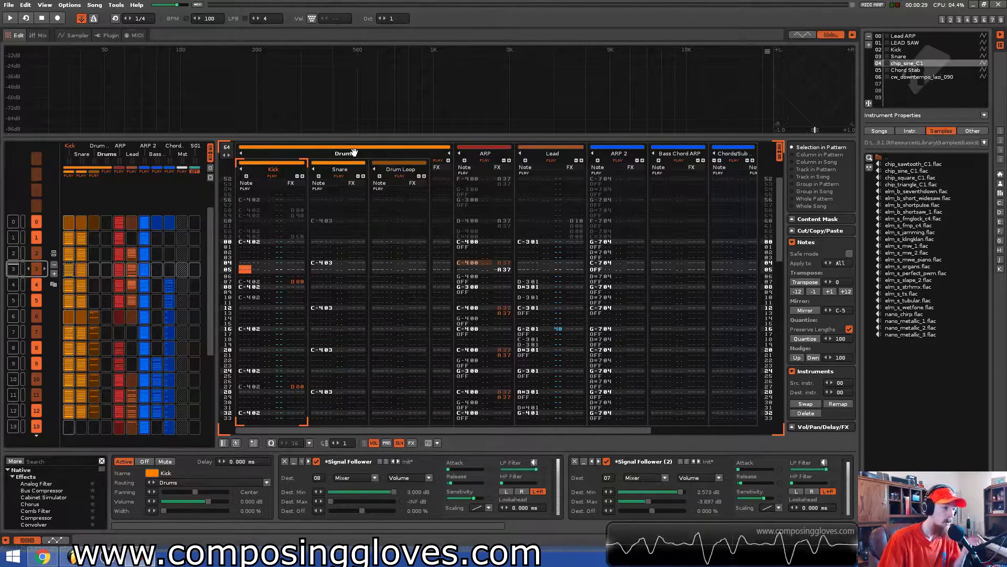
{"action": "left_click", "coordinate": [347, 189]}
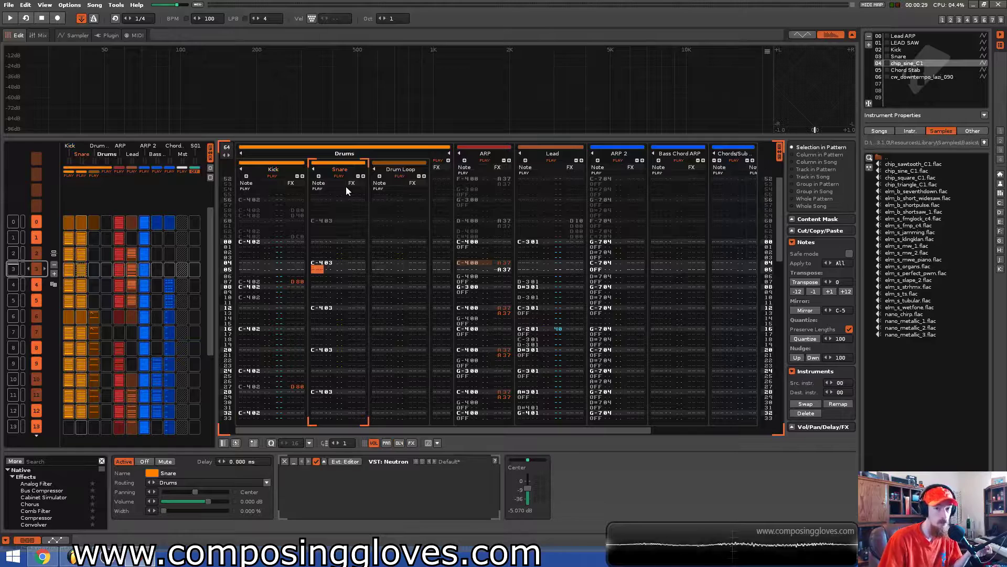
{"action": "left_click", "coordinate": [286, 188]}
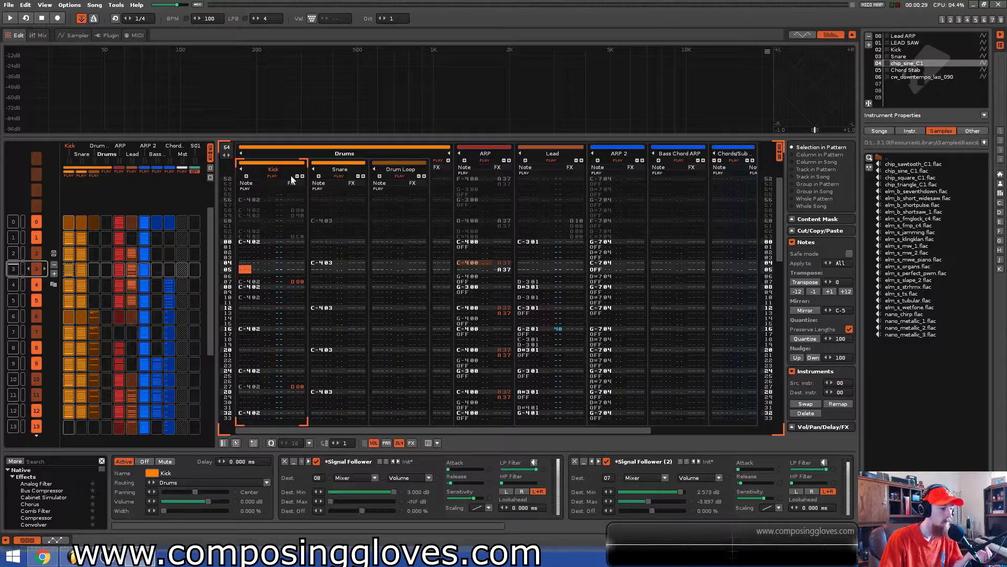
{"action": "left_click", "coordinate": [396, 171]}
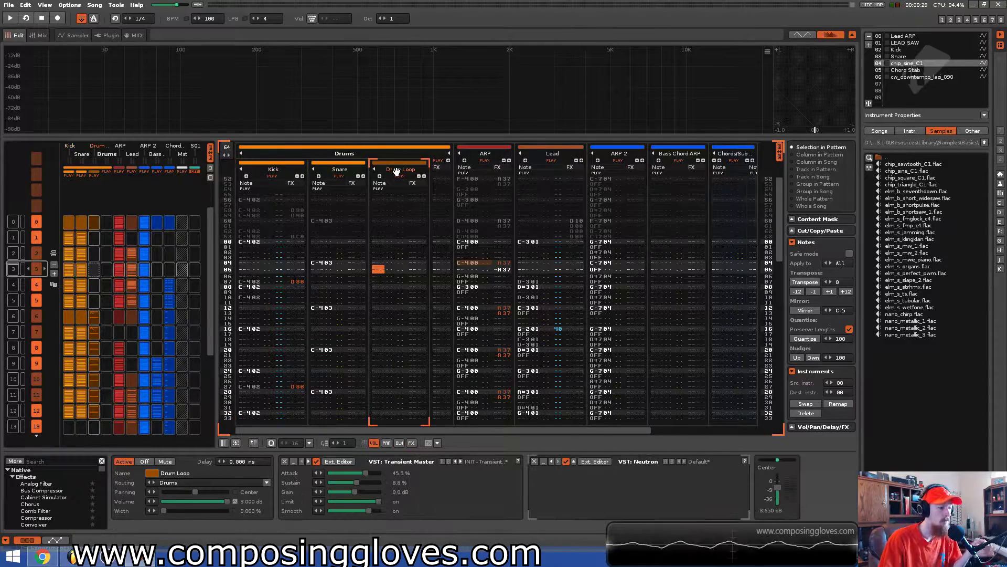
{"action": "scroll", "coordinate": [417, 243], "scroll_direction": "down", "scroll_amount": 7}
{"action": "scroll", "coordinate": [430, 229], "scroll_direction": "down", "scroll_amount": 8}
{"action": "scroll", "coordinate": [430, 228], "scroll_direction": "down", "scroll_amount": 2}
{"action": "left_click", "coordinate": [411, 148]}
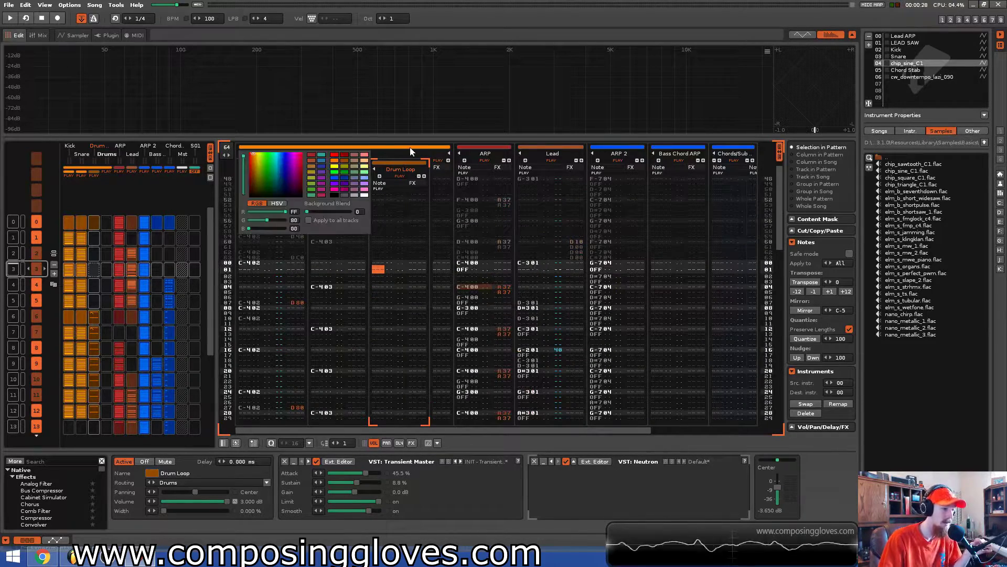
{"action": "double_click", "coordinate": [413, 153]}
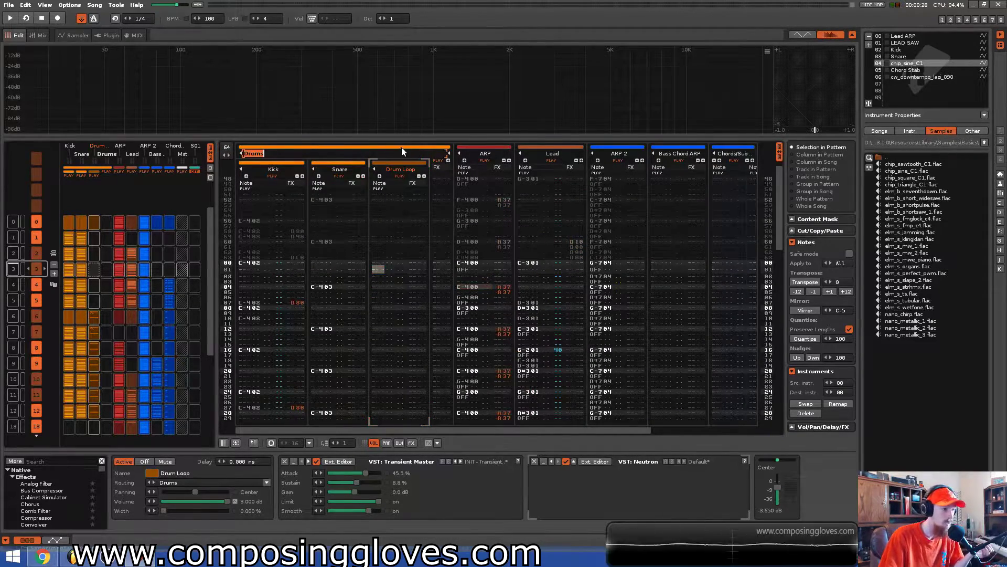
{"action": "left_click", "coordinate": [402, 147]}
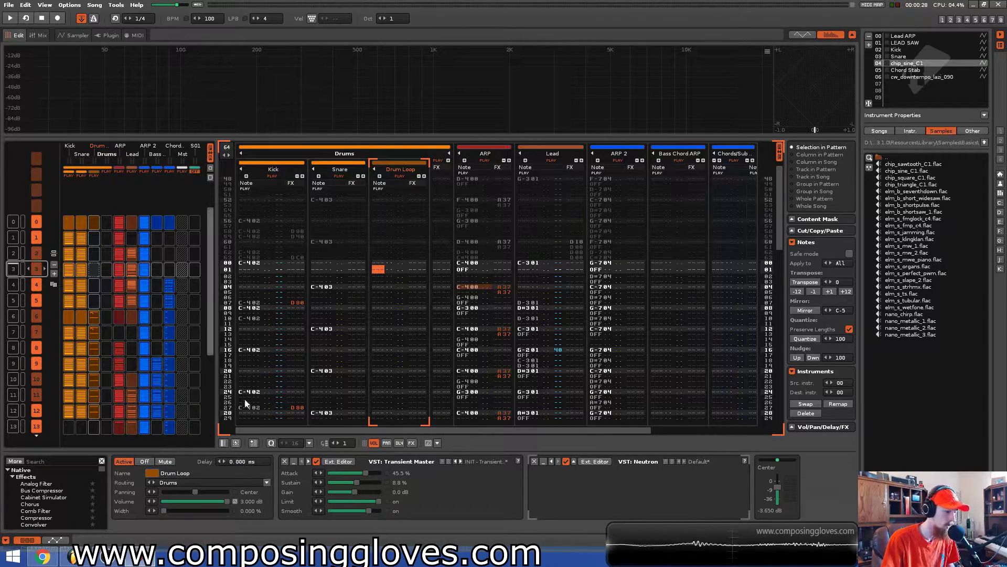
Show the track scopes and play the song with the ARP track soloed.
{"action": "key", "text": "Tab"}
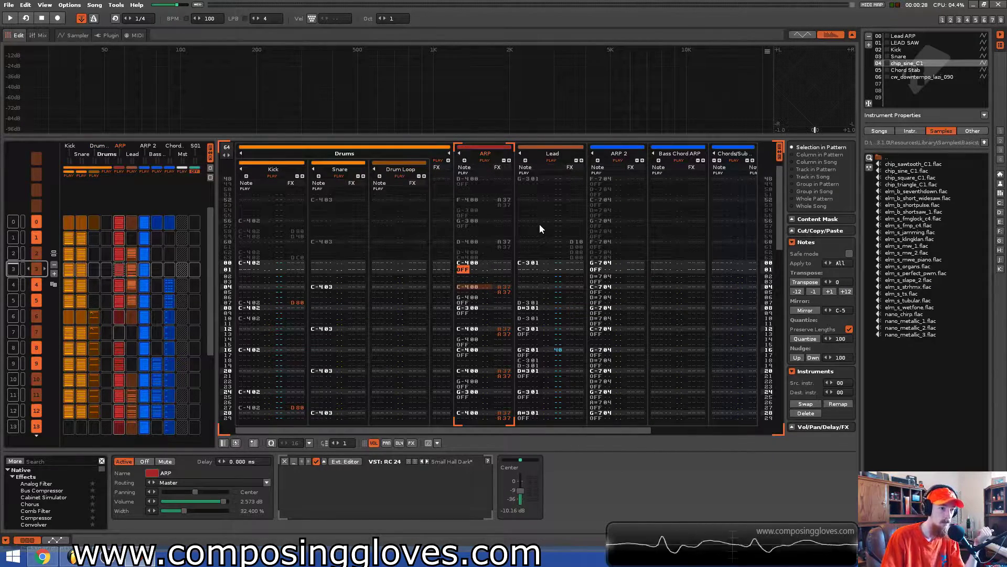
{"action": "left_click", "coordinate": [408, 153]}
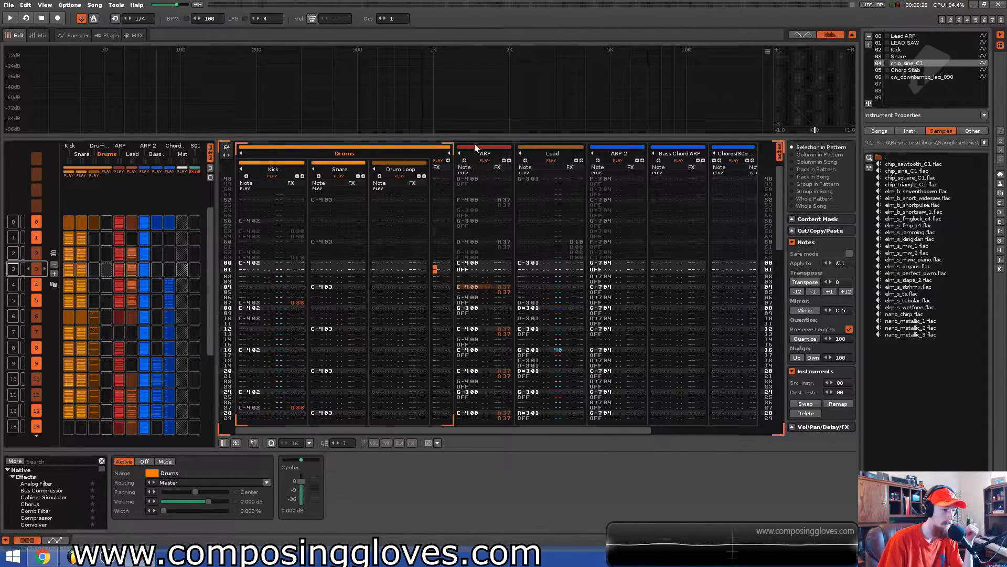
{"action": "left_click", "coordinate": [510, 158]}
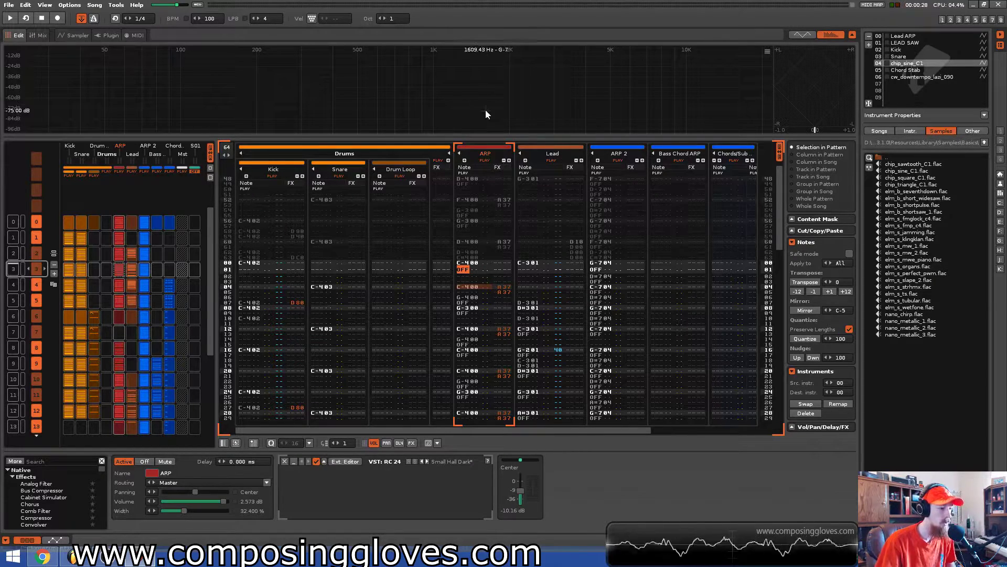
{"action": "left_click", "coordinate": [809, 33]}
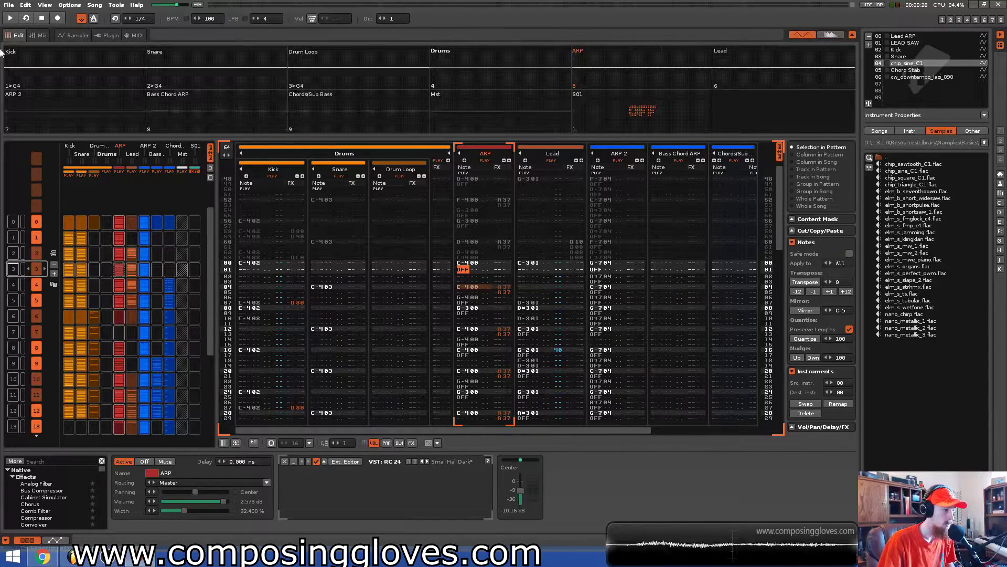
{"action": "right_click", "coordinate": [458, 160]}
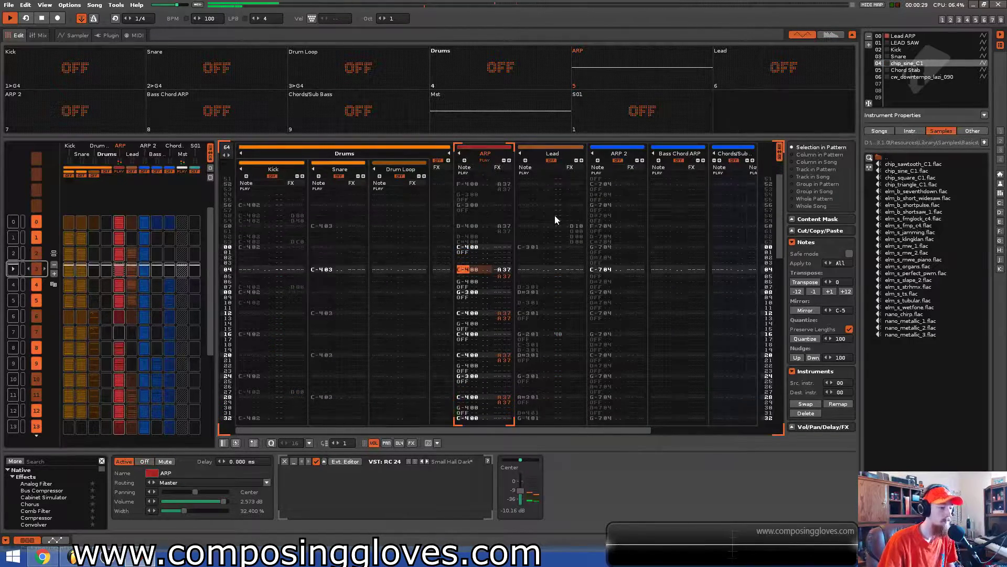
Stop playback, solo the ARP 2 track, and play it briefly.
{"action": "key", "text": "space"}
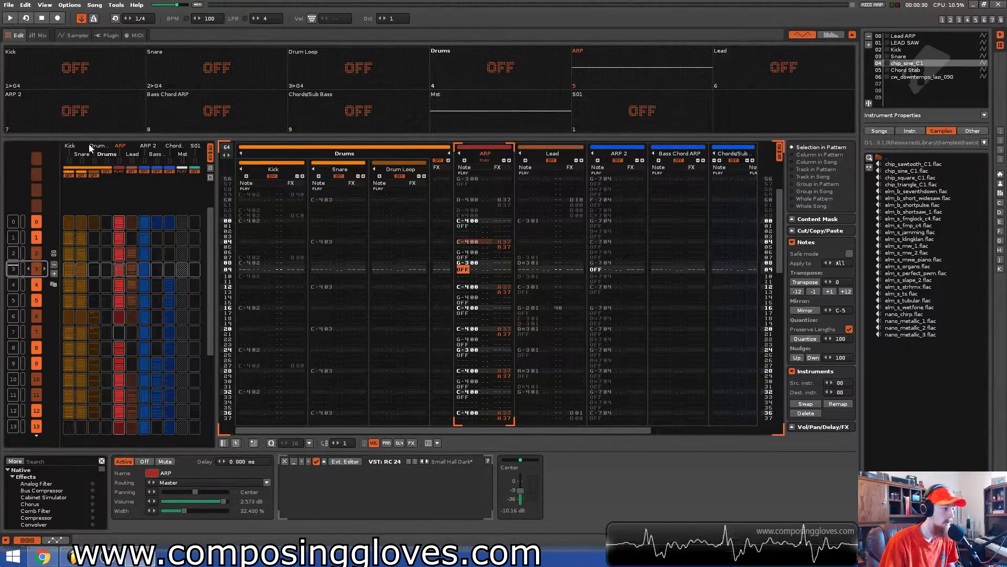
{"action": "left_click", "coordinate": [53, 105]}
{"action": "left_click", "coordinate": [583, 78]}
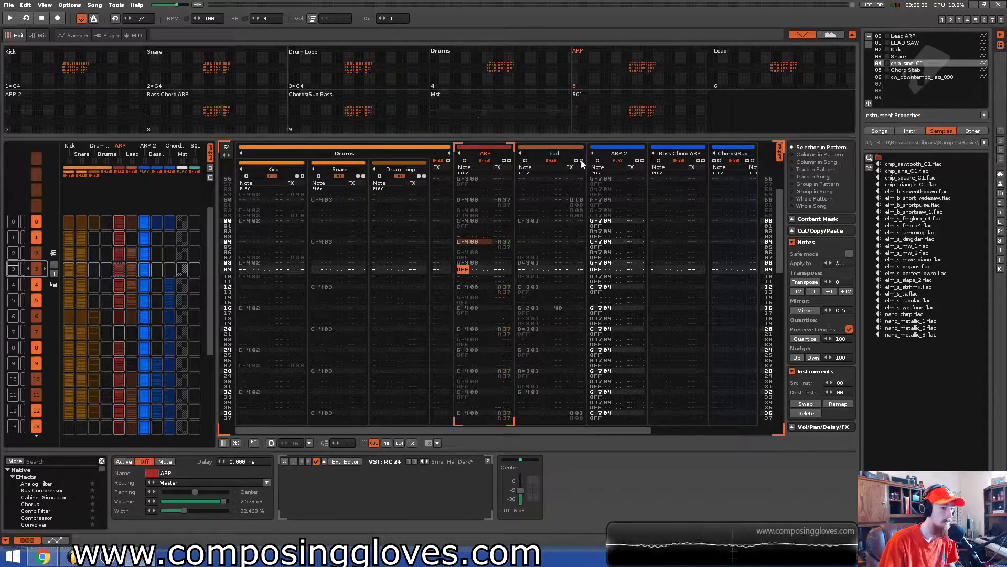
{"action": "key", "text": "space"}
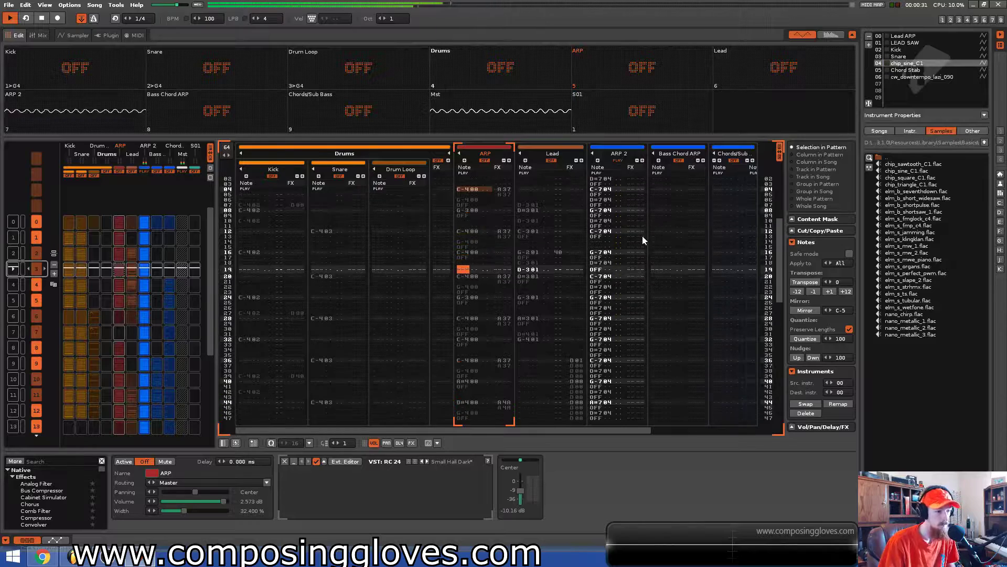
{"action": "key", "text": "space"}
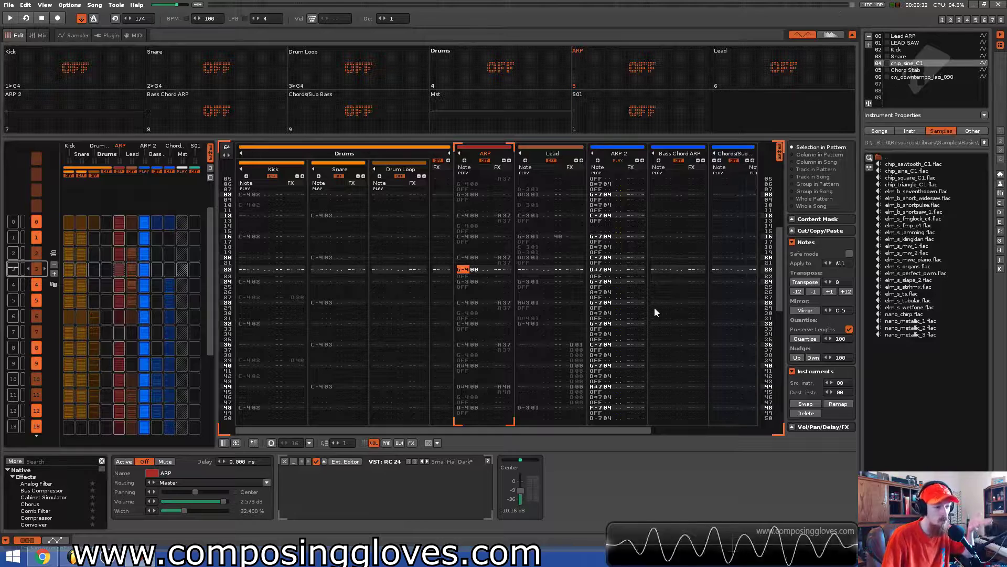
Solo the ARP track again and listen to its opening lines.
{"action": "left_click", "coordinate": [90, 108]}
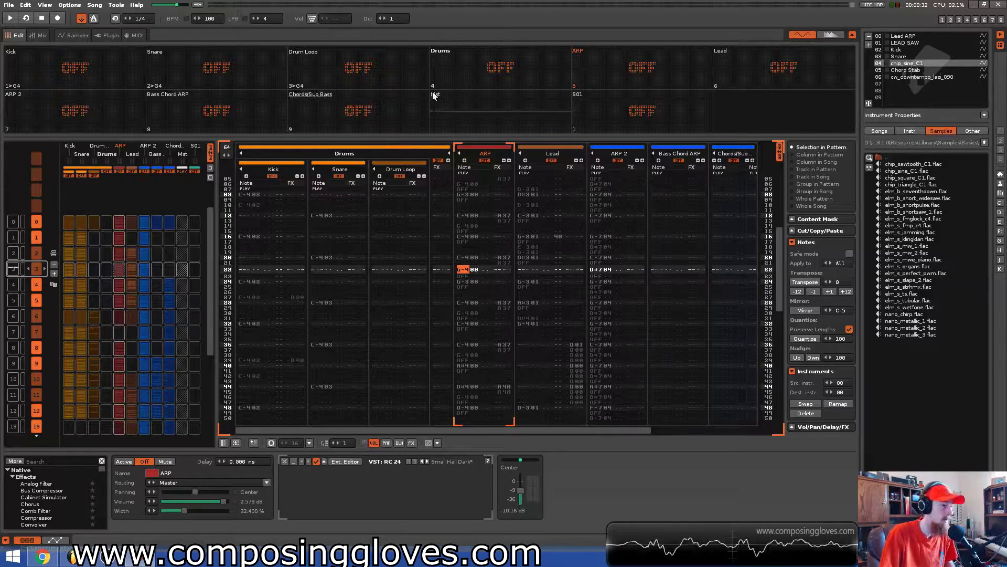
{"action": "left_click", "coordinate": [646, 73]}
{"action": "key", "text": "space"}
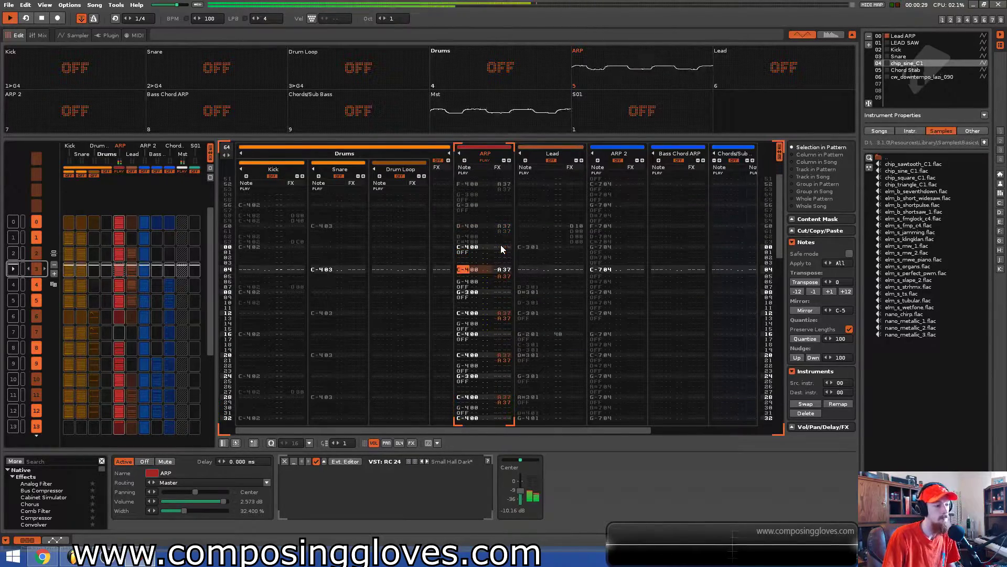
{"action": "key", "text": "space"}
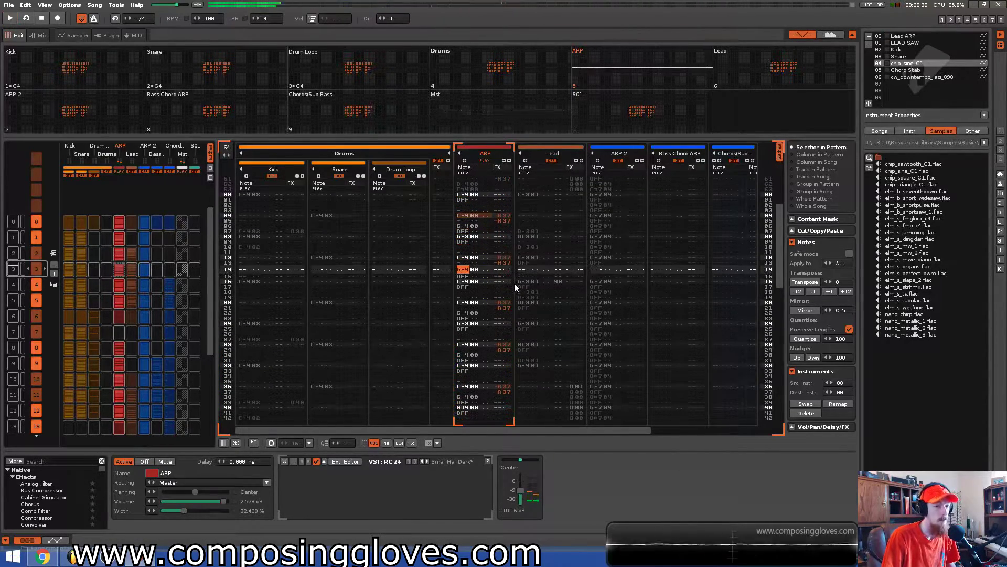
Examine the ARP track's notes on lines 00 and 04.
{"action": "left_click", "coordinate": [495, 269]}
{"action": "left_click", "coordinate": [470, 215]}
{"action": "scroll", "coordinate": [492, 256], "scroll_direction": "up", "scroll_amount": 11}
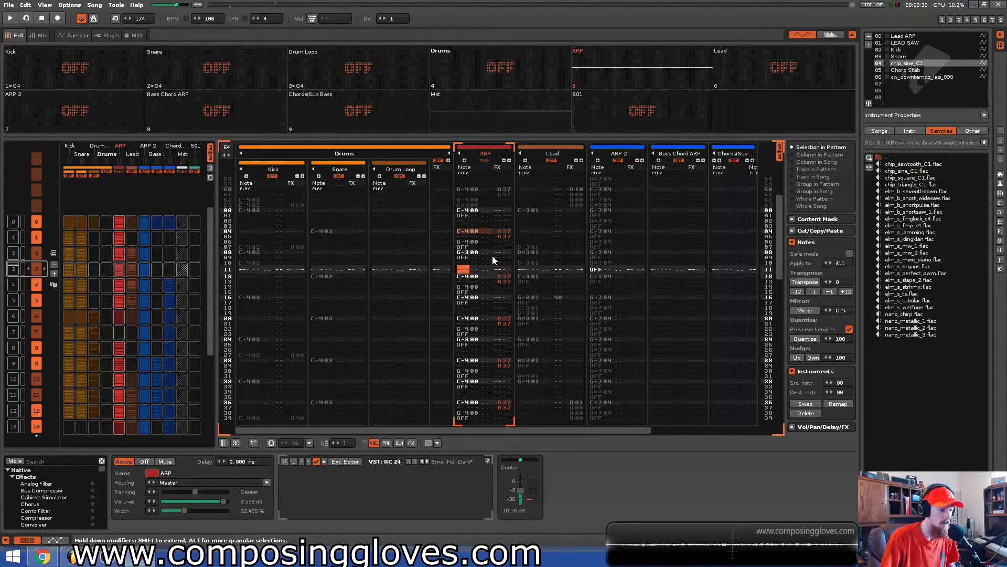
{"action": "scroll", "coordinate": [492, 260], "scroll_direction": "down", "scroll_amount": 1}
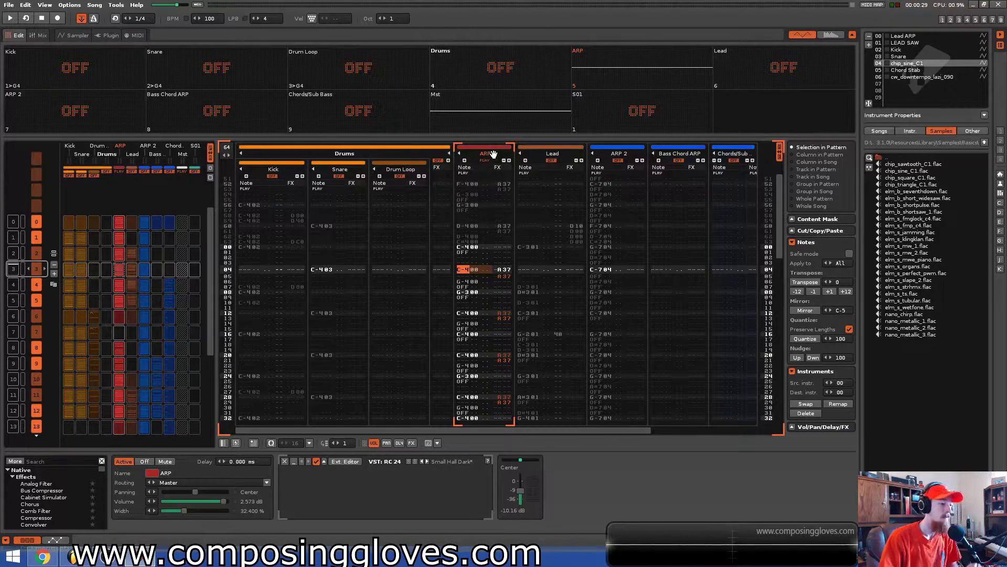
{"action": "left_click", "coordinate": [474, 247]}
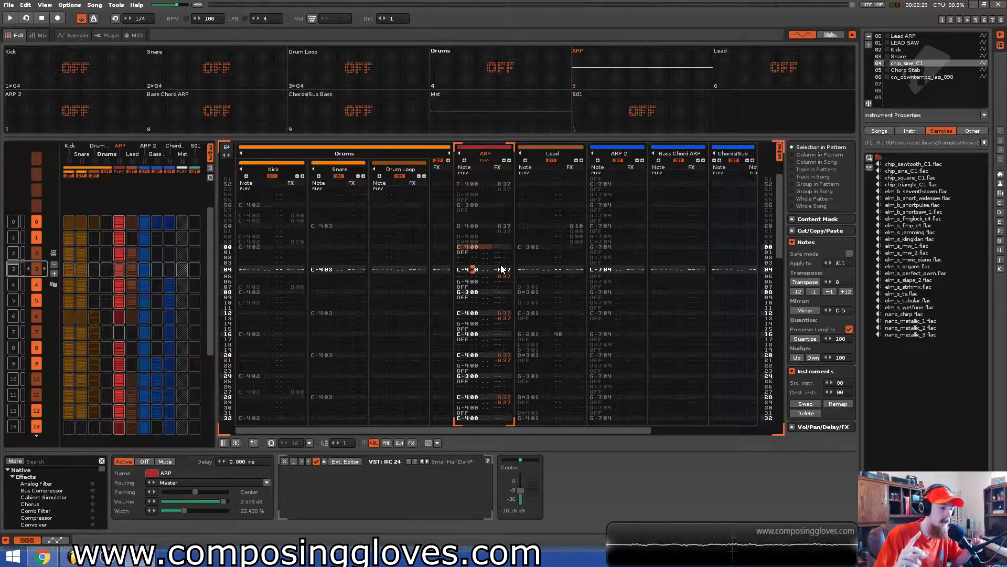
{"action": "left_click_drag", "start_coordinate": [467, 270], "coordinate": [477, 273]}
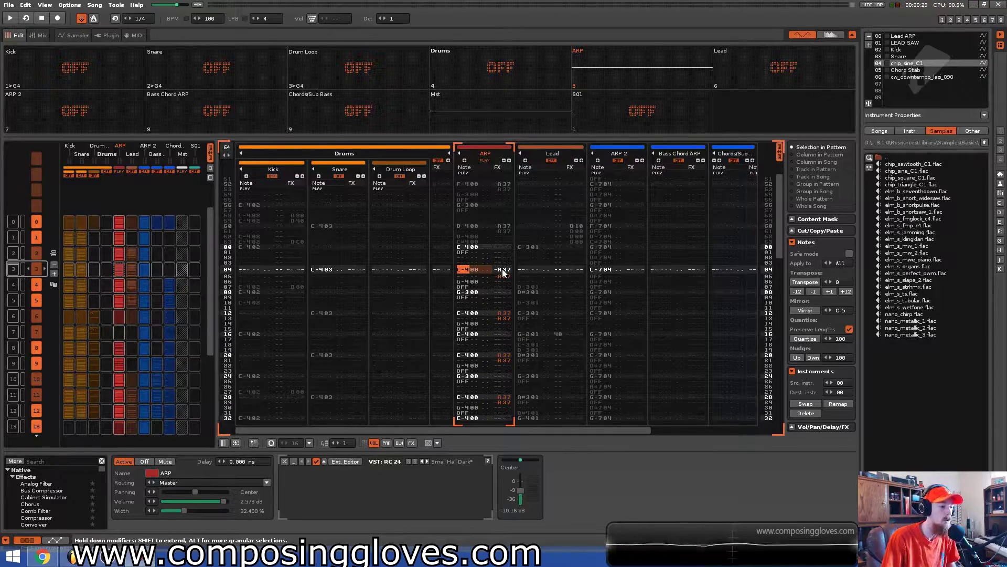
{"action": "left_click", "coordinate": [473, 269]}
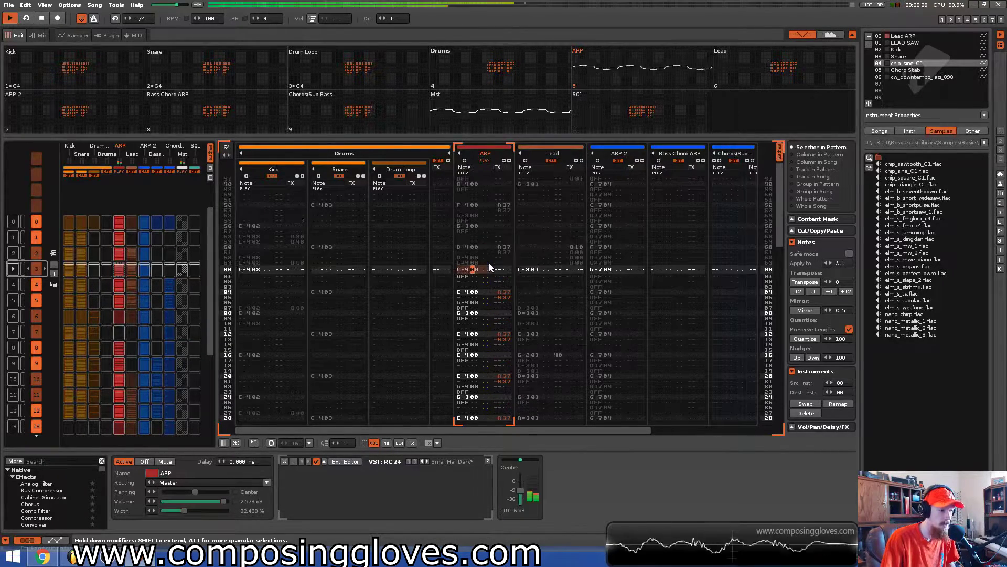
Inspect line 04 of the ARP track column by column, from the note across to the effect command.
{"action": "scroll", "coordinate": [489, 263], "scroll_direction": "up", "scroll_amount": 3}
{"action": "scroll", "coordinate": [498, 260], "scroll_direction": "down", "scroll_amount": 3}
{"action": "key", "text": "Left"}
{"action": "key", "text": "Right"}
{"action": "key", "text": "Right"}
{"action": "key", "text": "Right"}
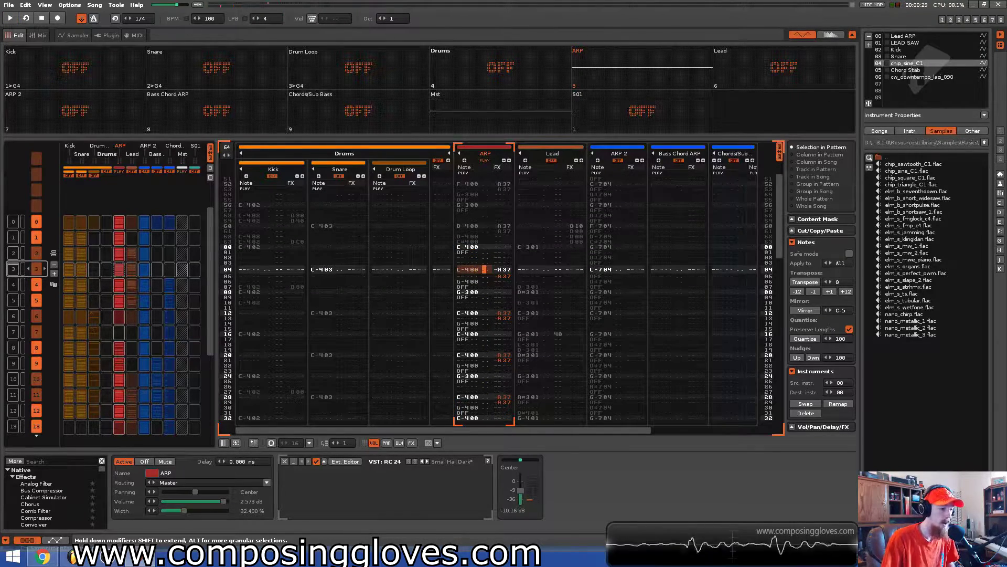
{"action": "key", "text": "Right"}
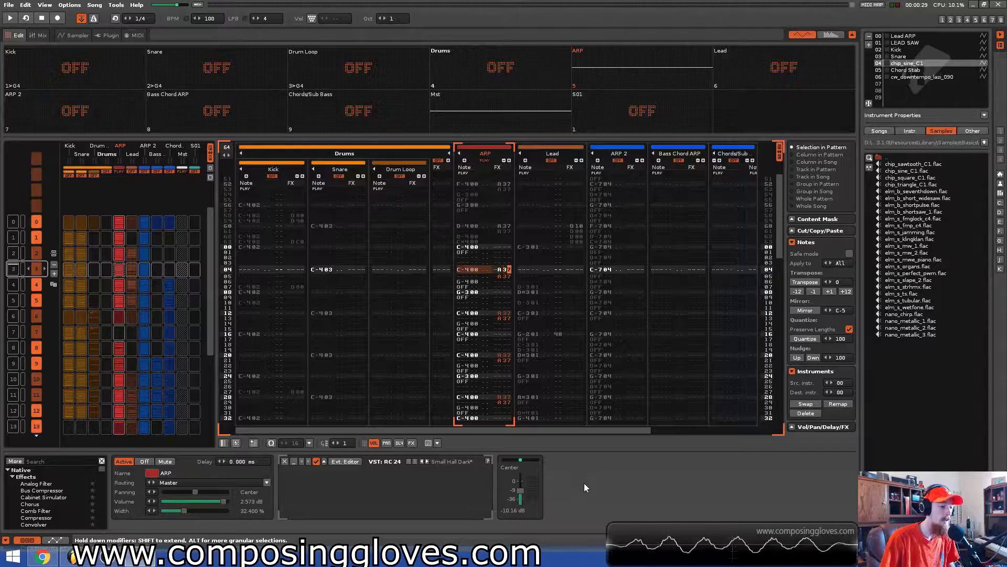
Examine the individual digits of the ARP effect command on line 04 and the note it applies to.
{"action": "key", "text": "Left"}
{"action": "key", "text": "Right"}
{"action": "key", "text": "Right"}
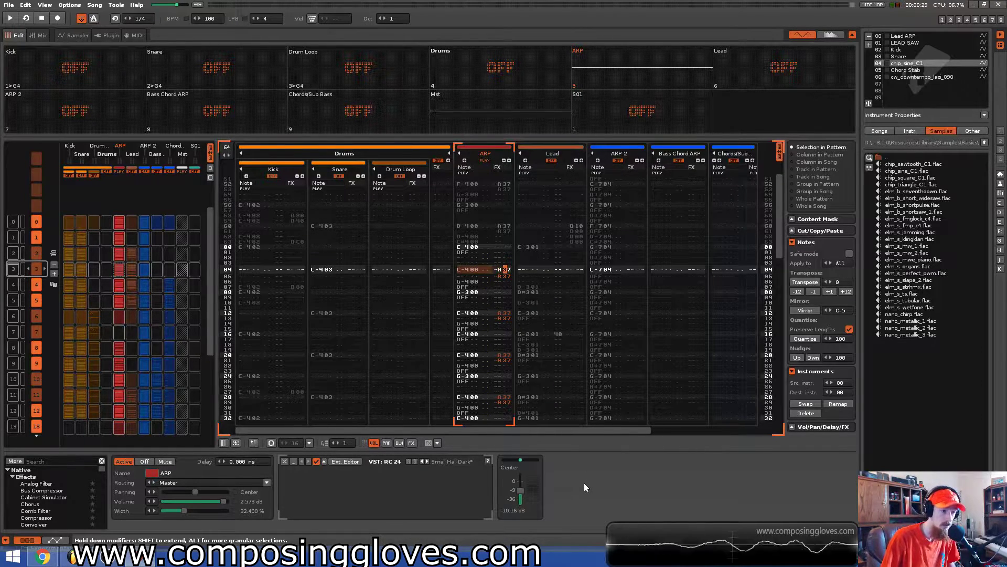
{"action": "key", "text": "Left"}
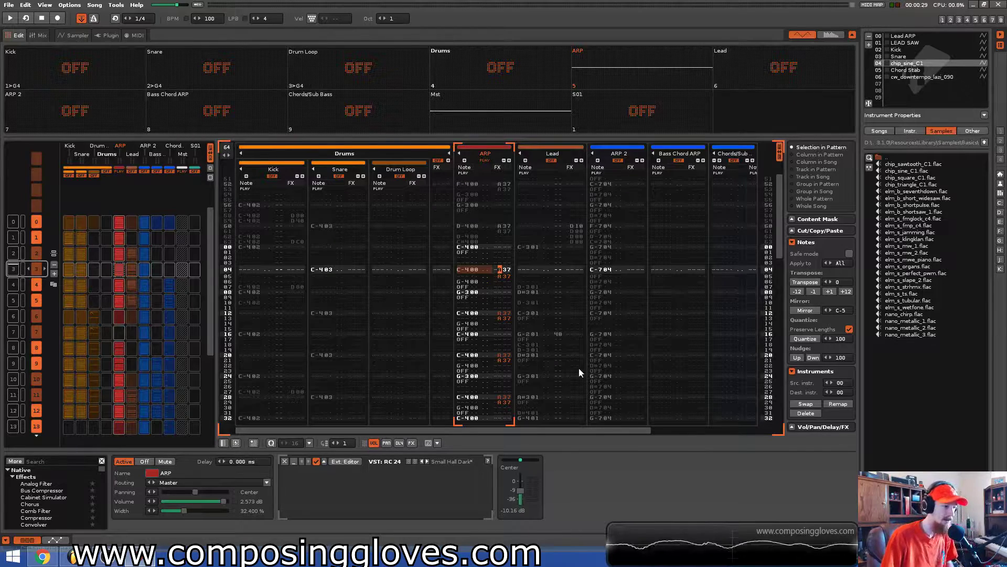
{"action": "mouse_move", "coordinate": [480, 268]}
{"action": "left_mouse_down"}
{"action": "mouse_move", "coordinate": [501, 269]}
{"action": "mouse_move", "coordinate": [488, 266]}
{"action": "left_mouse_up"}
{"action": "left_click", "coordinate": [483, 269]}
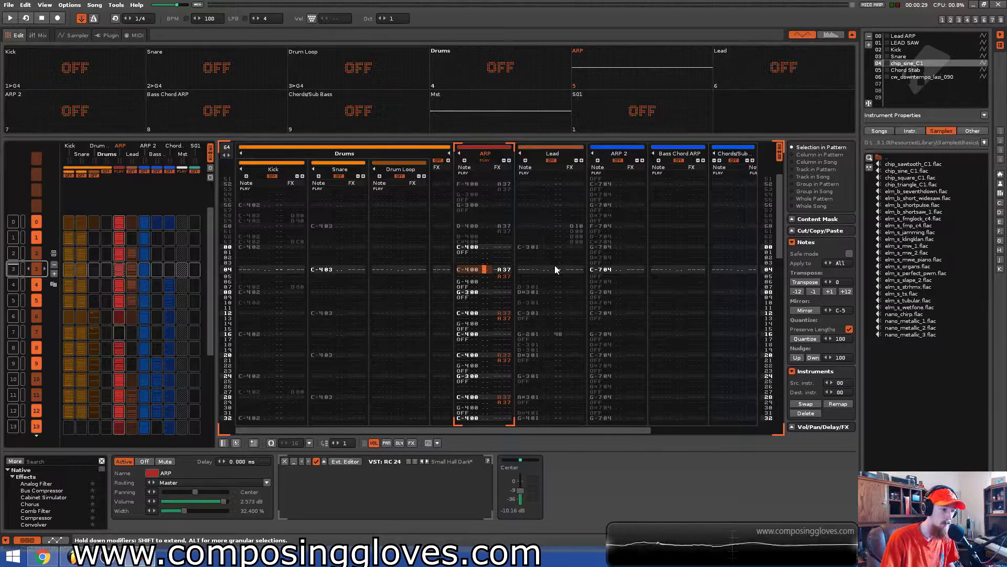
{"action": "left_click", "coordinate": [500, 271]}
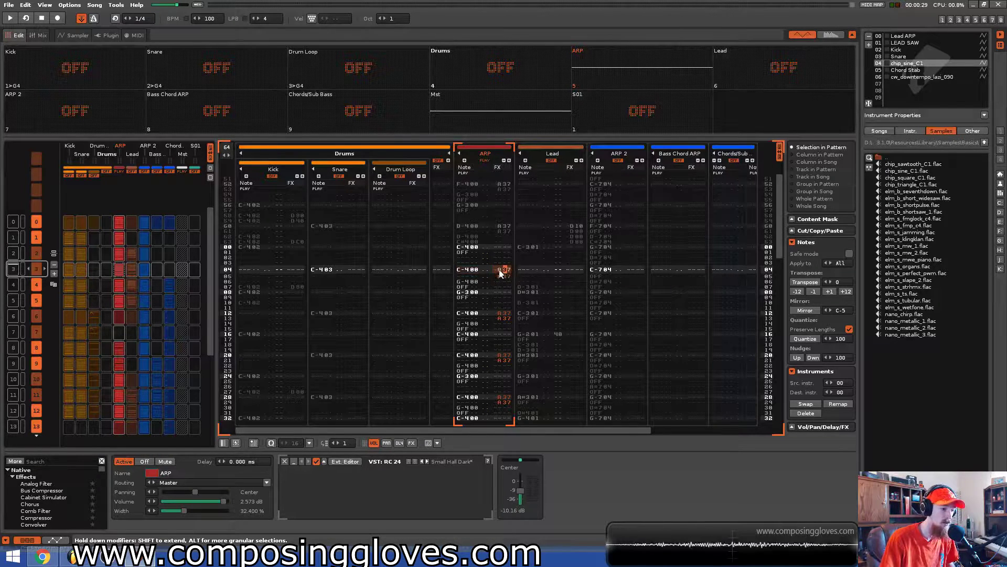
{"action": "left_click", "coordinate": [477, 272]}
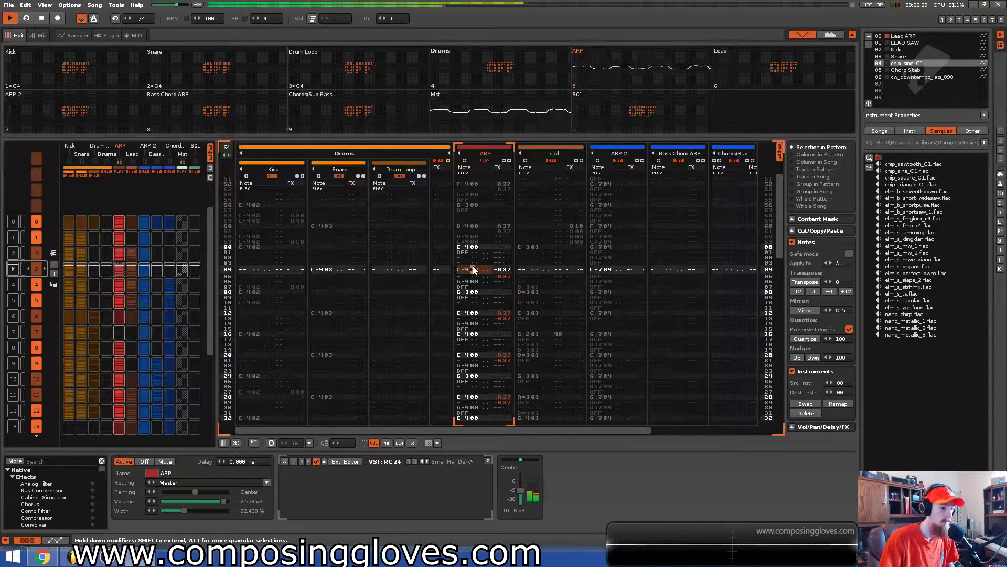
Review the effect commands further down the ARP track, including those on lines 44 and 45.
{"action": "scroll", "coordinate": [474, 269], "scroll_direction": "down", "scroll_amount": 3}
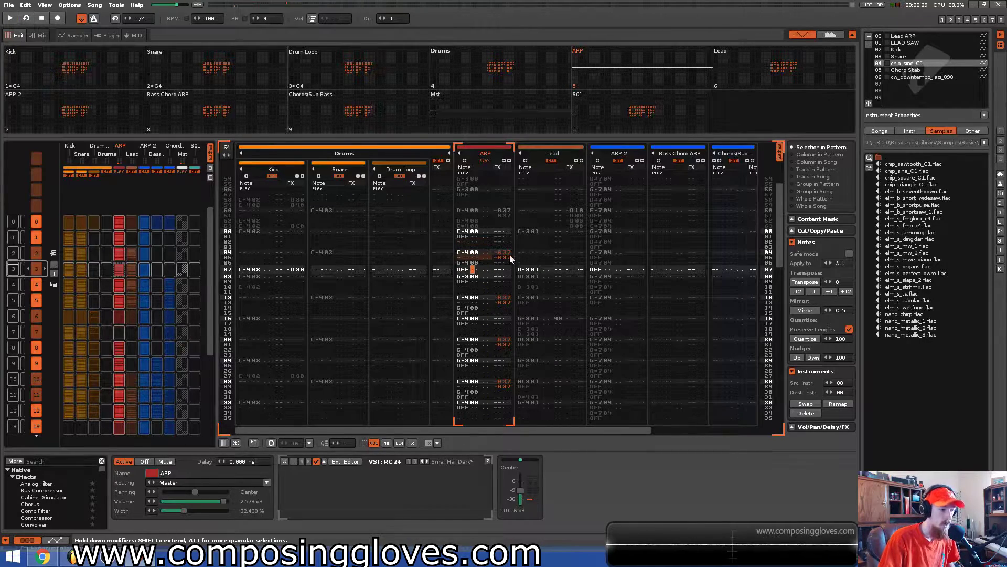
{"action": "key", "text": "Right"}
{"action": "key", "text": "Right"}
{"action": "key", "text": "Right"}
{"action": "key", "text": "Right"}
{"action": "scroll", "coordinate": [504, 279], "scroll_direction": "down", "scroll_amount": 8}
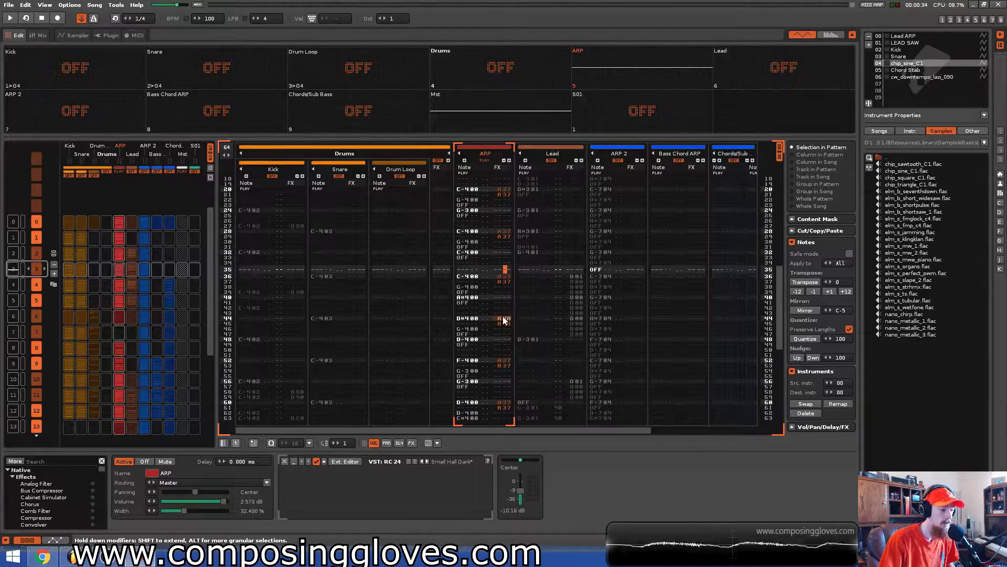
{"action": "scroll", "coordinate": [515, 299], "scroll_direction": "up", "scroll_amount": 10}
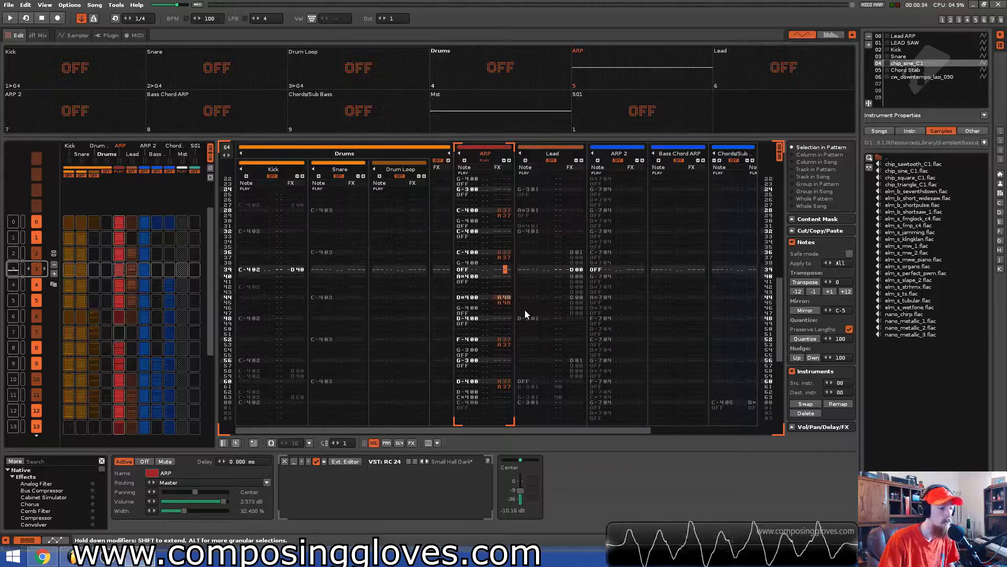
{"action": "scroll", "coordinate": [509, 268], "scroll_direction": "up", "scroll_amount": 3}
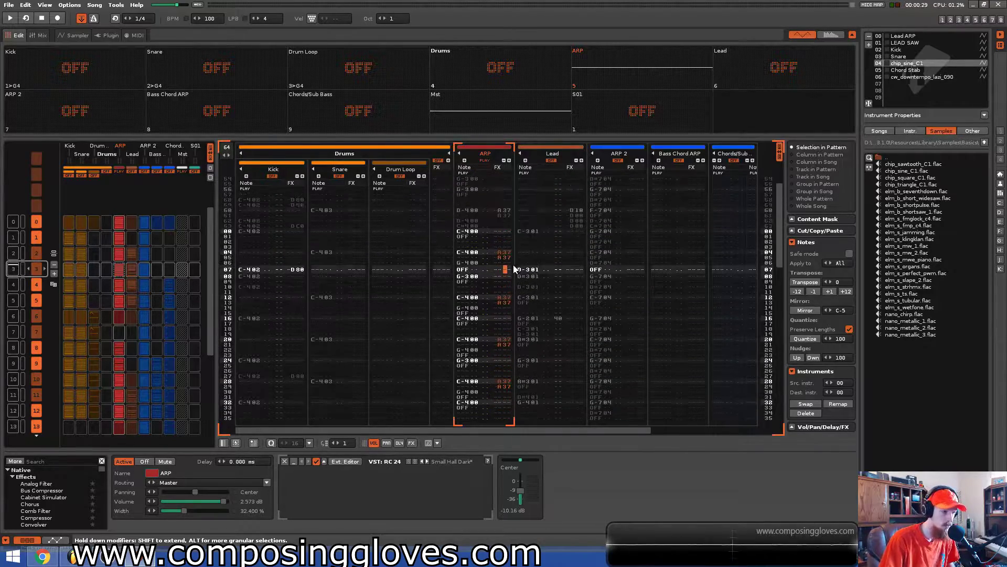
Examine the repeated effect command on line 05 of the ARP track and play the pattern from there.
{"action": "left_click", "coordinate": [470, 268]}
{"action": "left_click", "coordinate": [472, 269]}
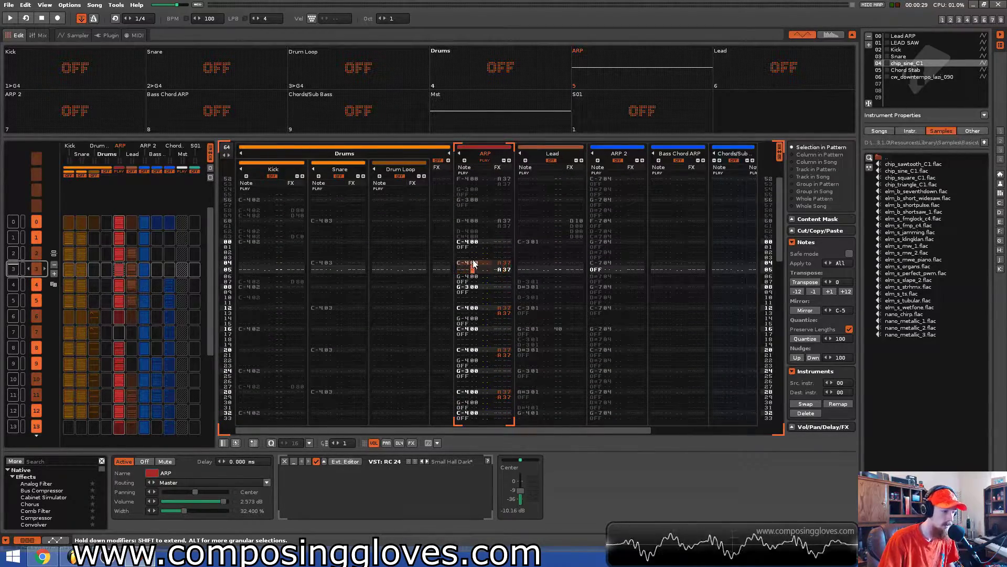
{"action": "left_click", "coordinate": [484, 268]}
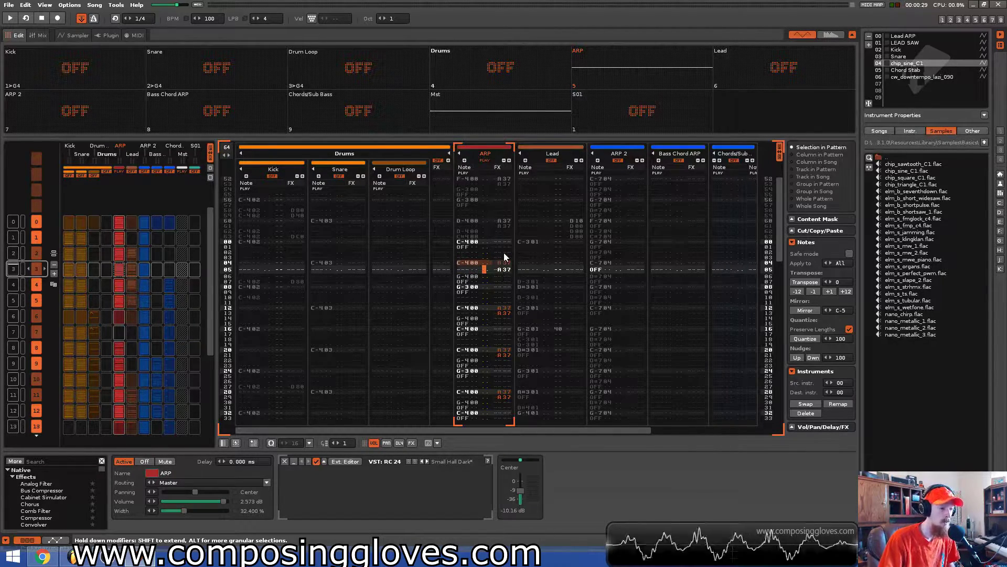
{"action": "left_click", "coordinate": [504, 268]}
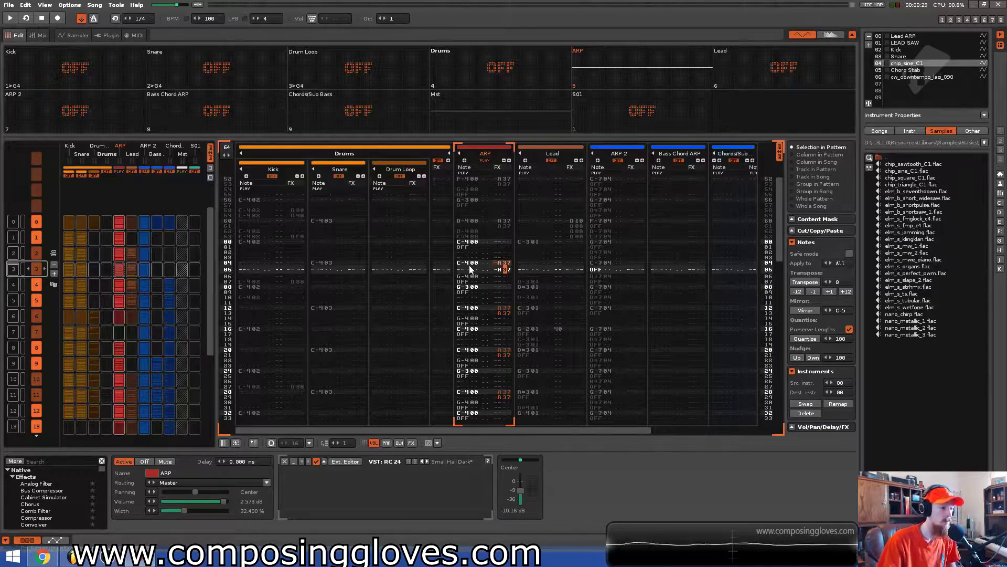
{"action": "key", "text": "space"}
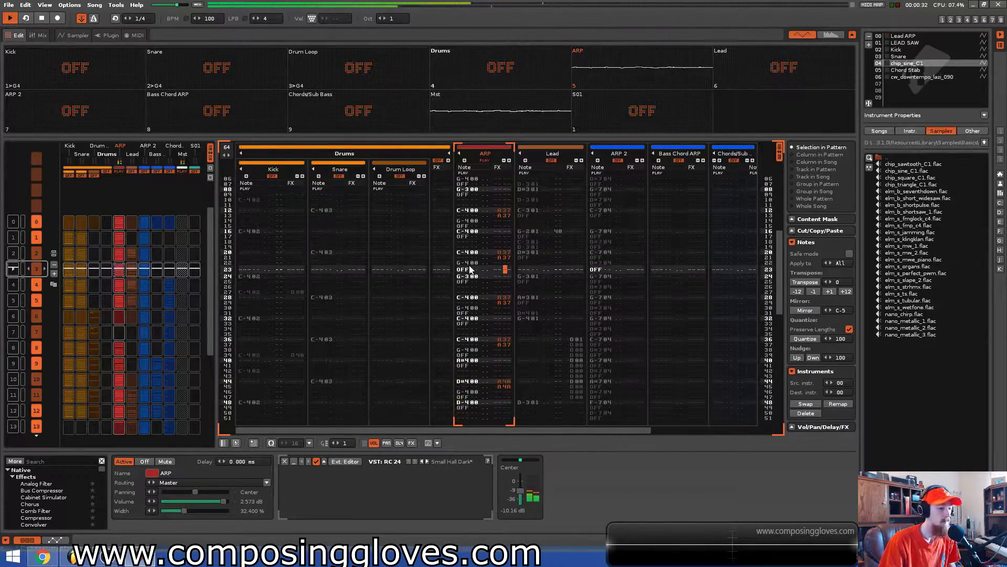
{"action": "key", "text": "space"}
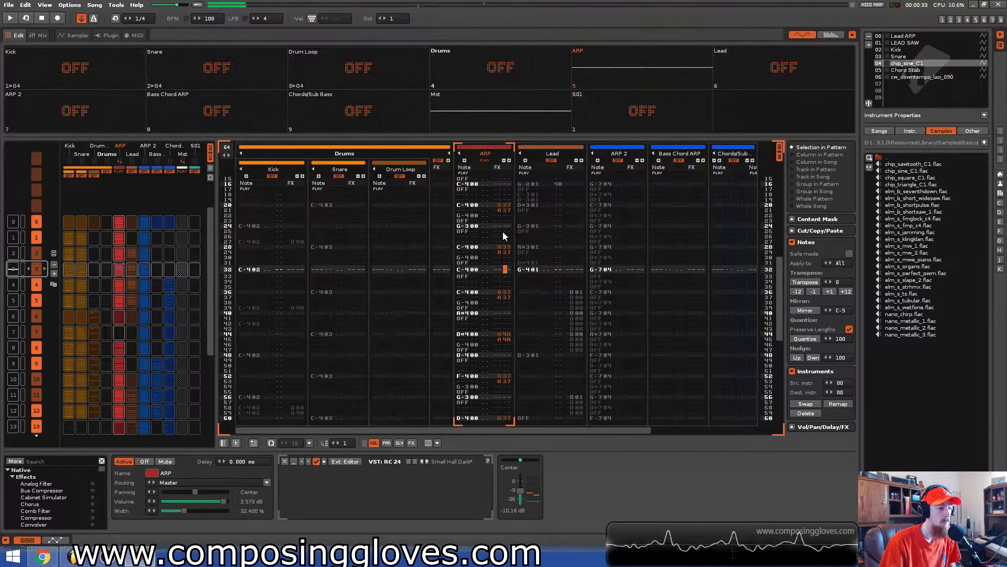
Examine the ARP notes and effect commands on lines 28 to 30.
{"action": "left_click_drag", "start_coordinate": [486, 254], "coordinate": [498, 253]}
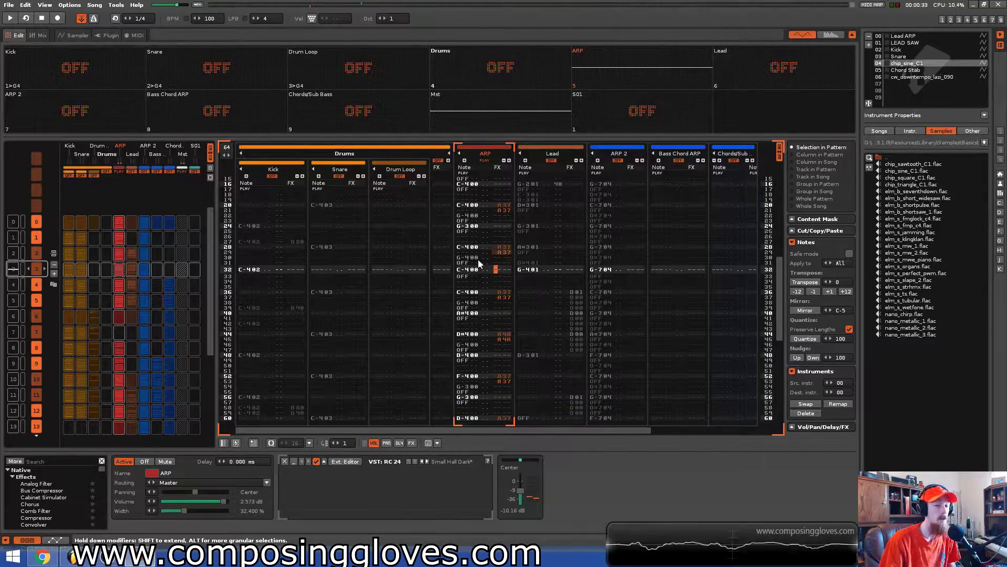
{"action": "left_click", "coordinate": [478, 259]}
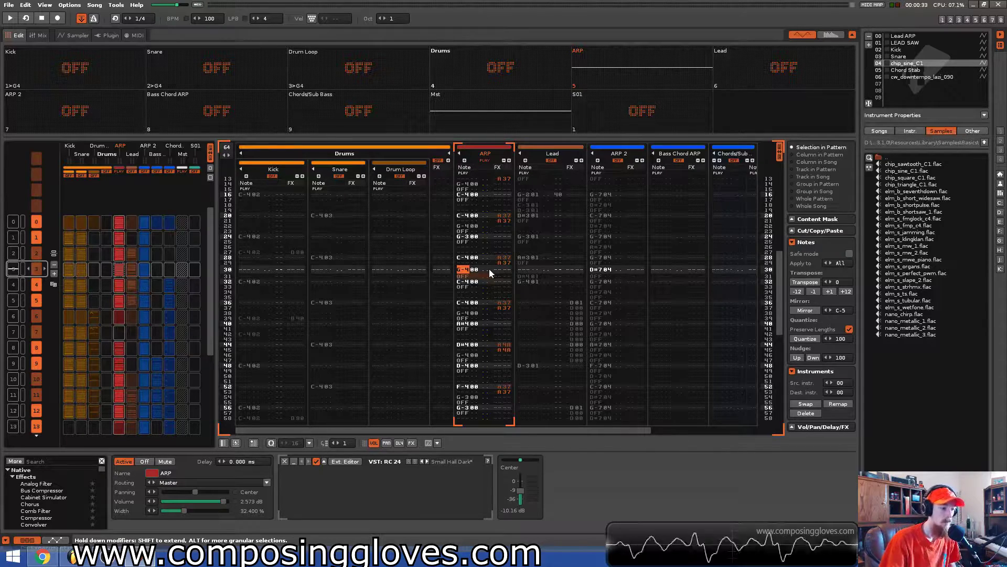
{"action": "left_click", "coordinate": [473, 270]}
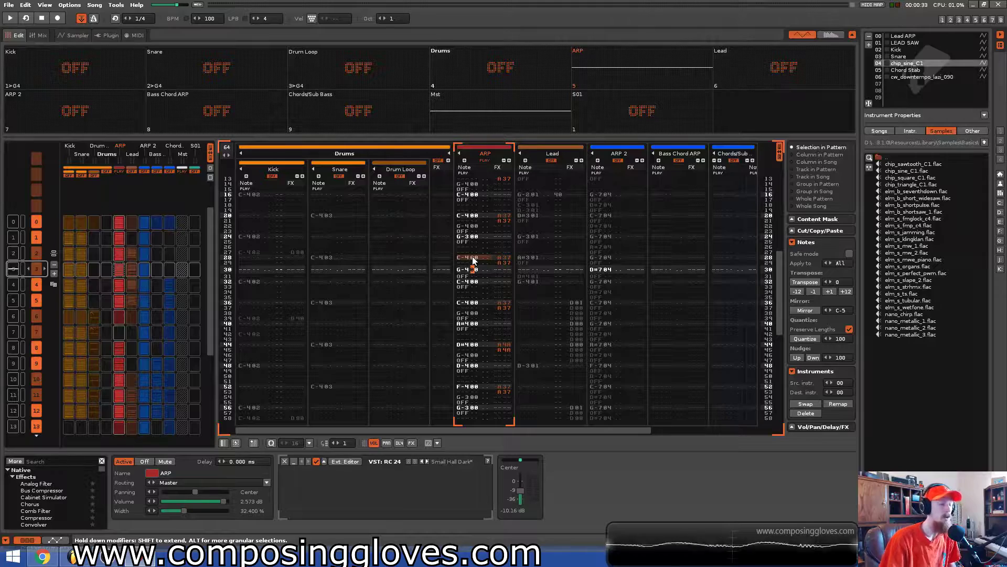
{"action": "scroll", "coordinate": [491, 248], "scroll_direction": "up", "scroll_amount": 3}
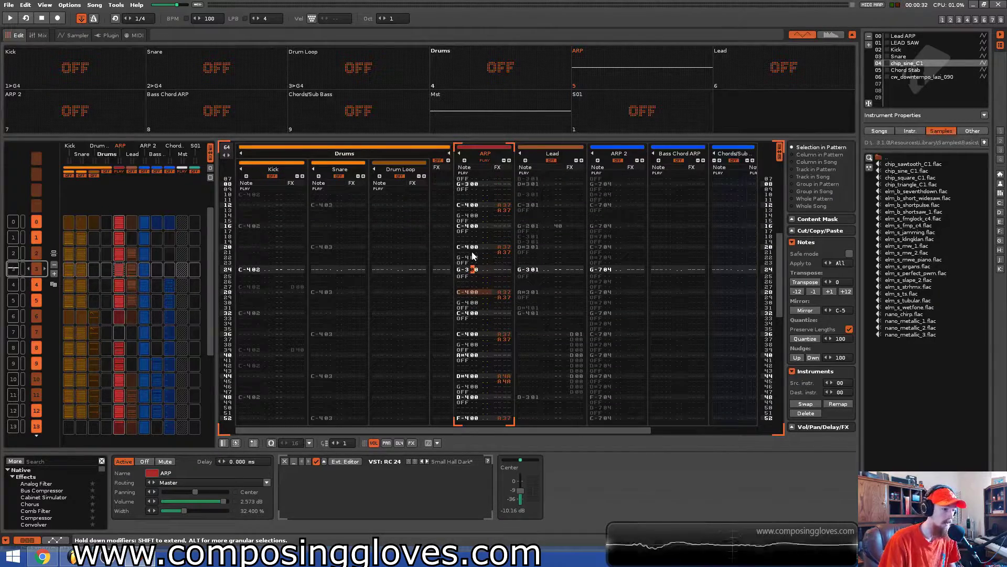
Examine the ARP effect commands on lines 20 and 21 and the note and note-off that follow.
{"action": "key", "text": "Right"}
{"action": "key", "text": "Right"}
{"action": "key", "text": "Right"}
{"action": "key", "text": "Right"}
{"action": "key", "text": "Right"}
{"action": "key", "text": "Right"}
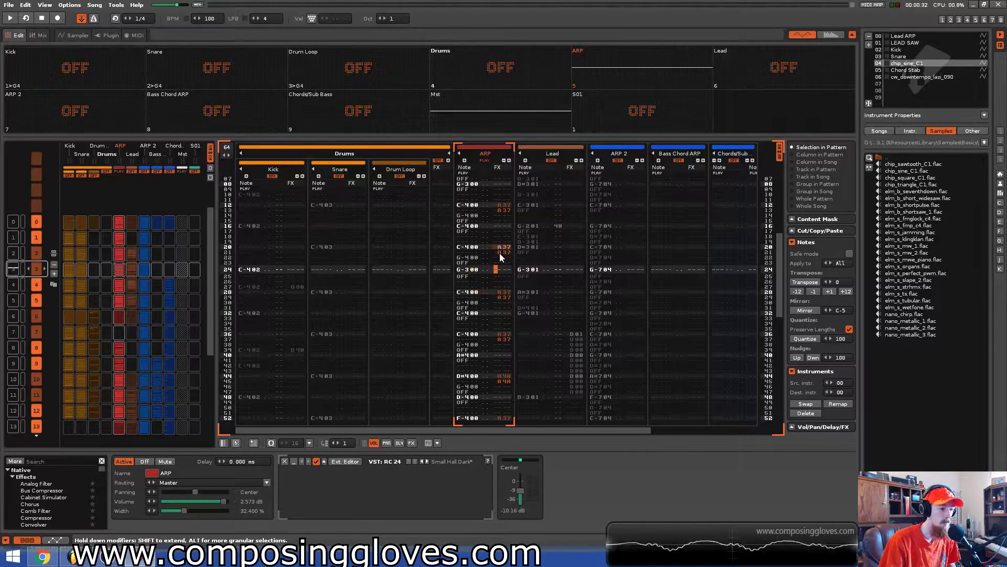
{"action": "left_click_drag", "start_coordinate": [501, 249], "coordinate": [473, 261]}
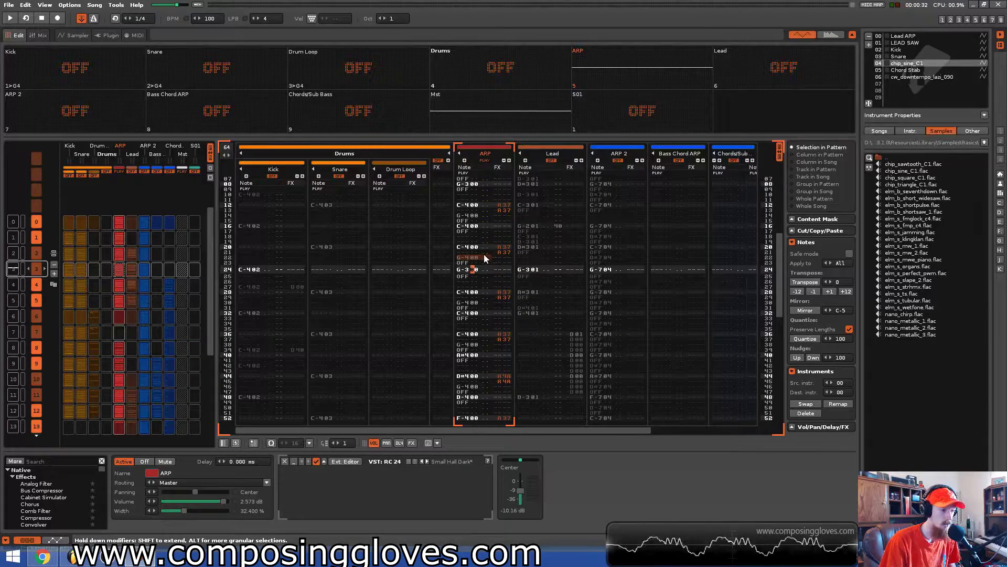
{"action": "left_click_drag", "start_coordinate": [467, 262], "coordinate": [473, 266]}
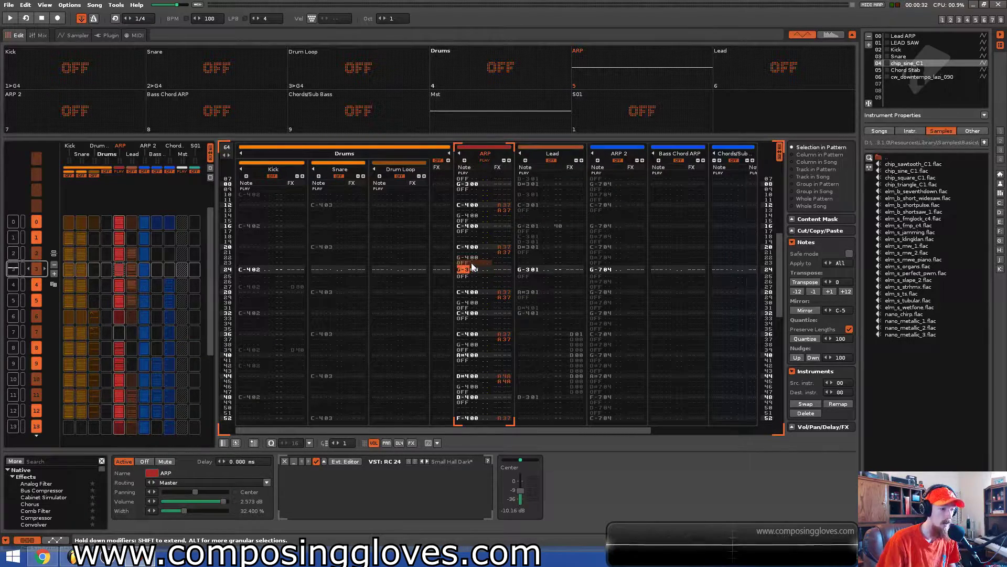
Examine the ARP track's notes and effect commands from line 24 back up to line 16.
{"action": "key", "text": "Up"}
{"action": "key", "text": "Up"}
{"action": "key", "text": "Up"}
{"action": "key", "text": "Up"}
{"action": "key", "text": "Up"}
{"action": "key", "text": "Up"}
{"action": "key", "text": "Up"}
{"action": "key", "text": "Up"}
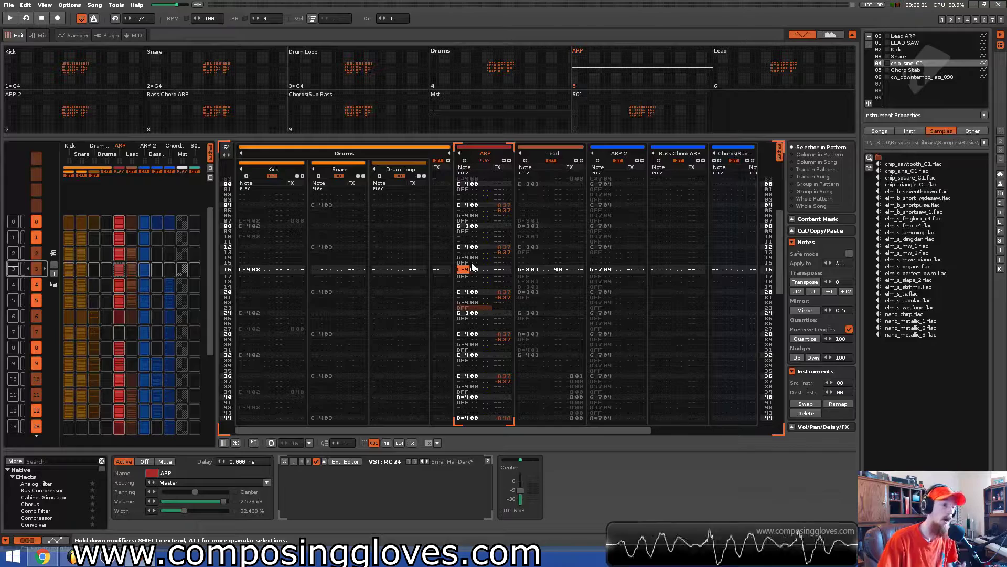
Select the Lead track, unmute it and mute the ARP track.
{"action": "left_click", "coordinate": [549, 153]}
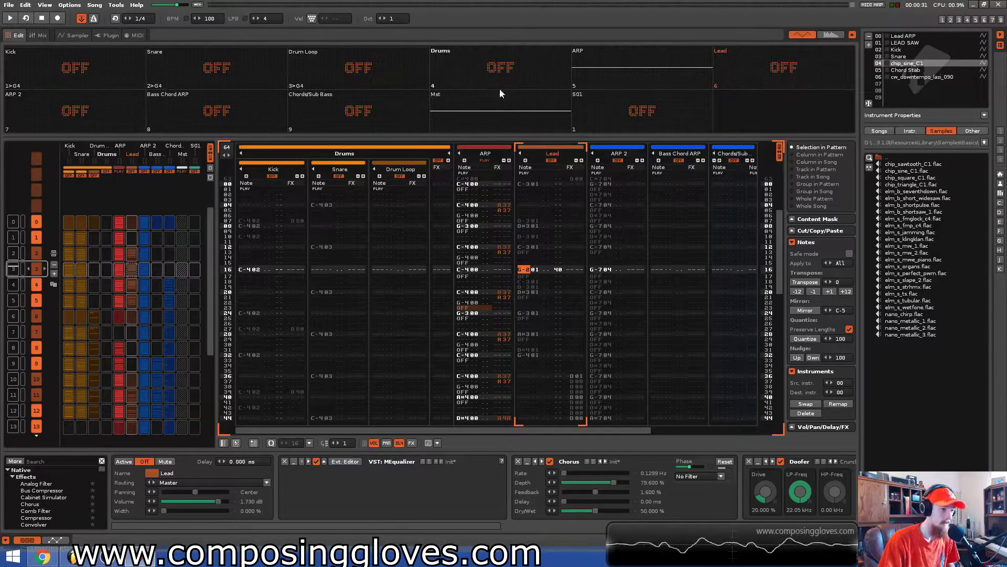
{"action": "left_click", "coordinate": [792, 65]}
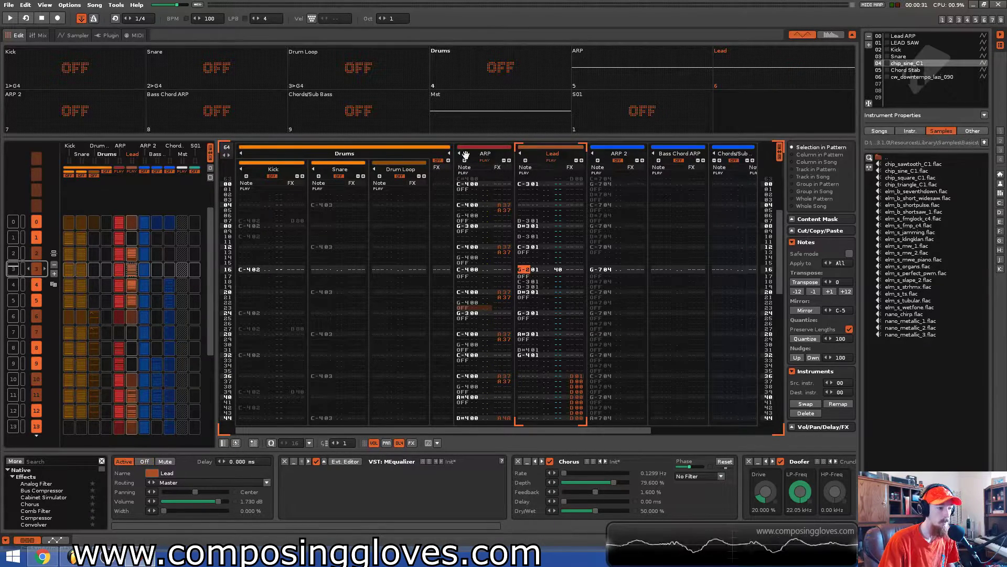
{"action": "left_click", "coordinate": [609, 87]}
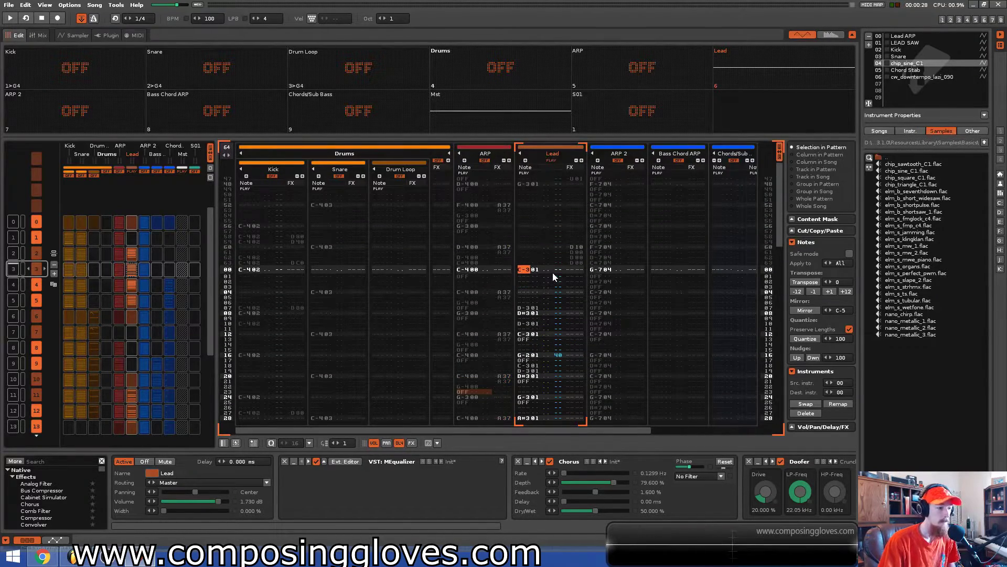
Play the unmuted Lead track from line 02 into the next pattern and stop playback.
{"action": "key", "text": "Down"}
{"action": "key", "text": "Down"}
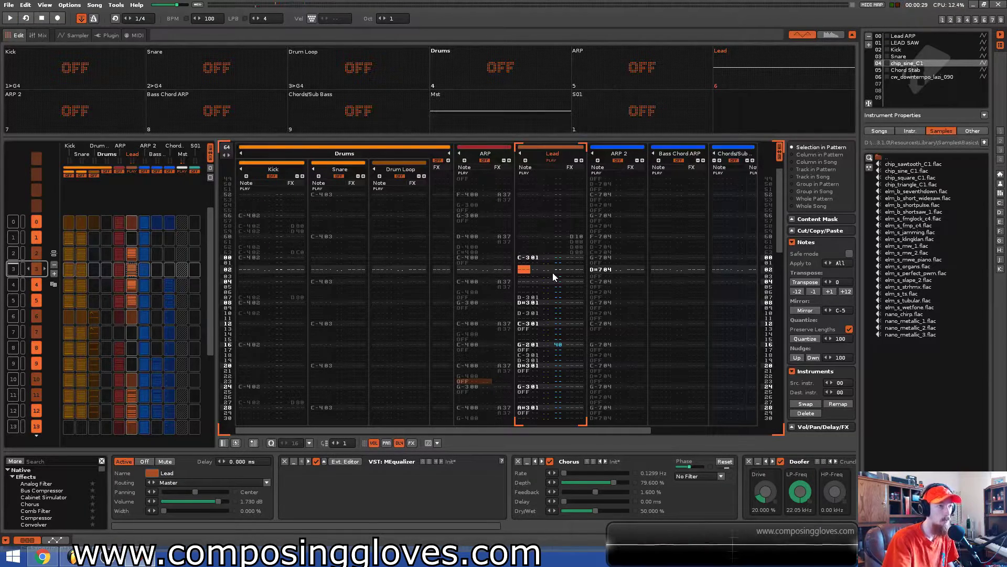
{"action": "key", "text": "space"}
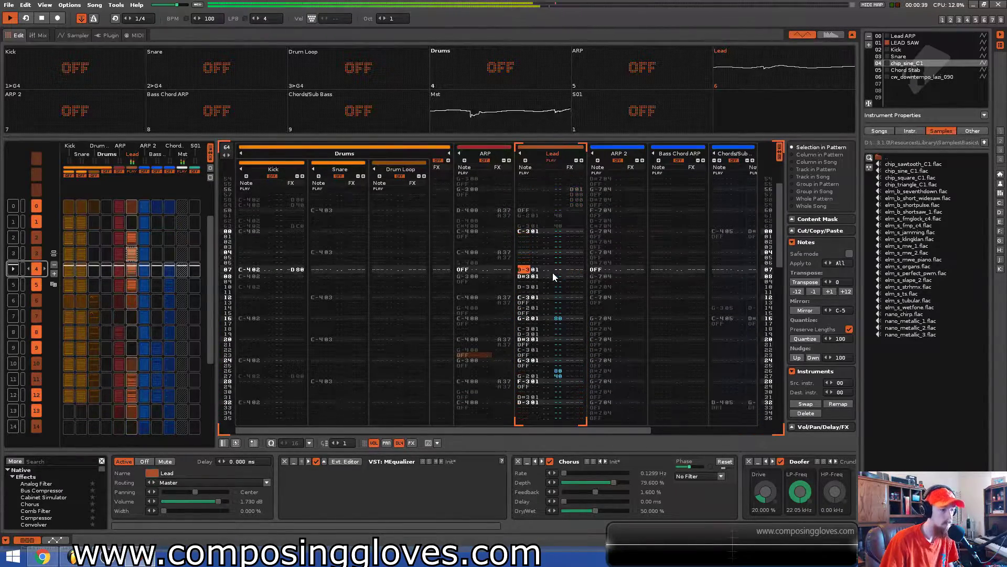
{"action": "key", "text": "space"}
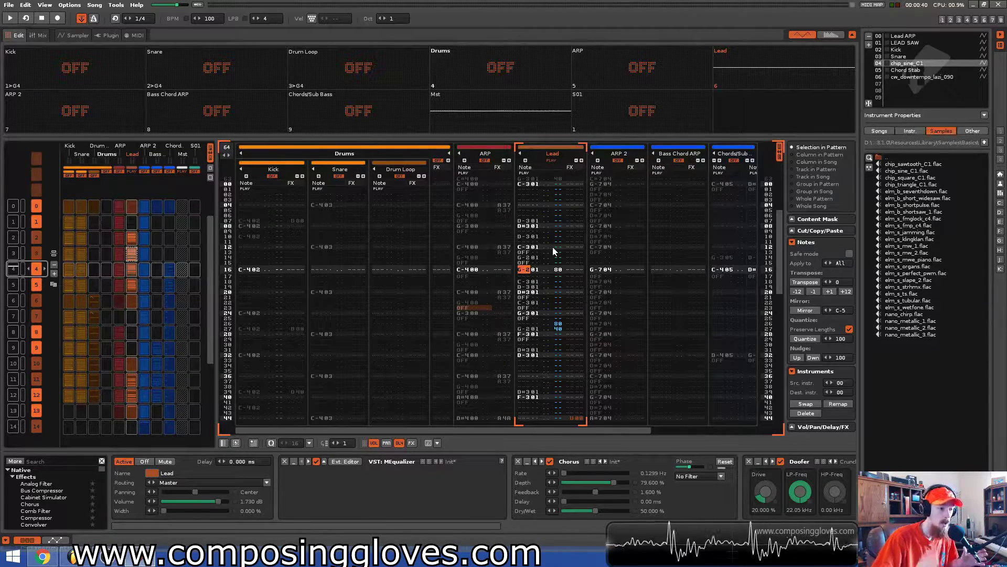
Unmute the ARP track alongside the Lead, keep Chords/Sub Bass muted, and play the pattern from line 16.
{"action": "left_click_drag", "start_coordinate": [585, 429], "coordinate": [691, 429]}
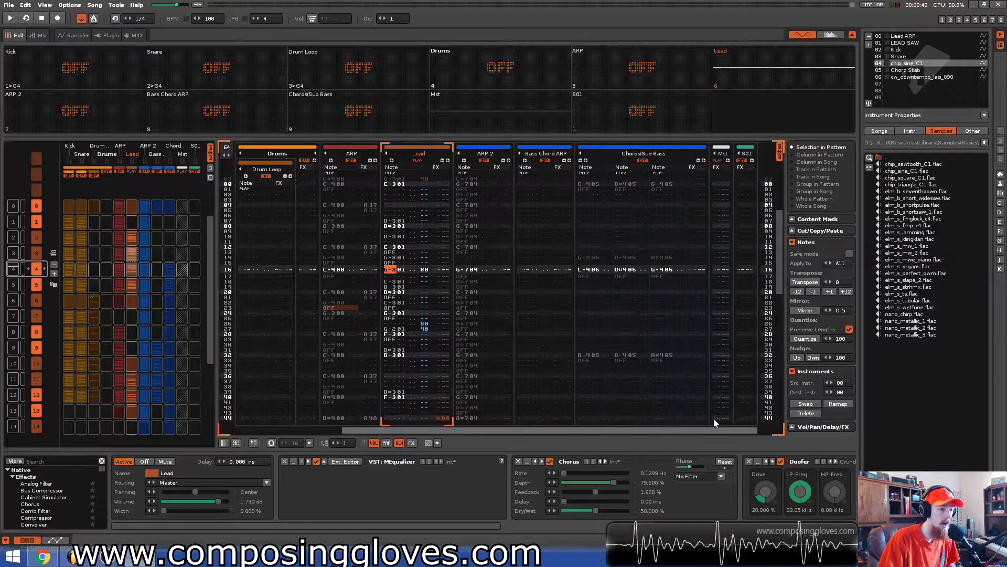
{"action": "left_click", "coordinate": [310, 99]}
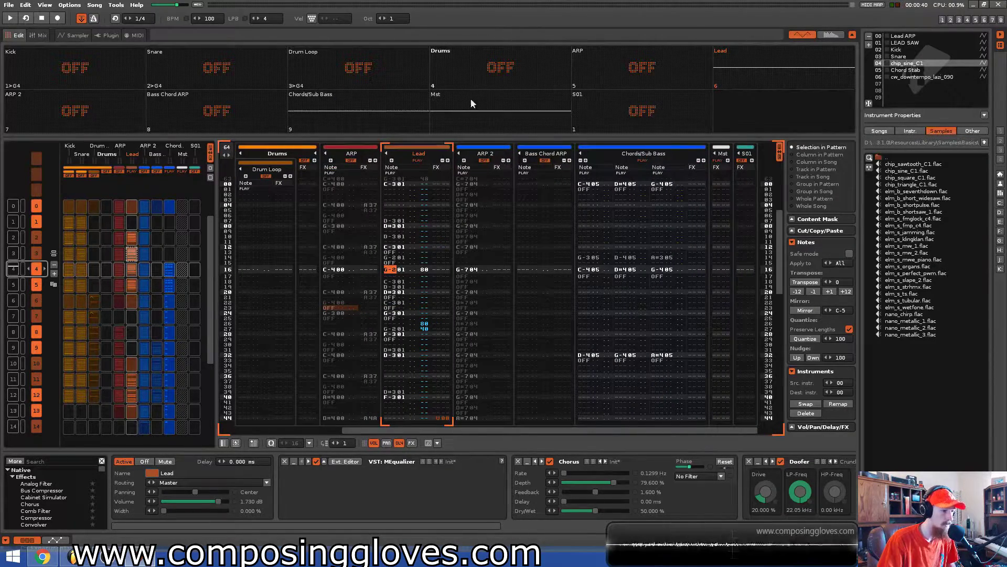
{"action": "left_click", "coordinate": [359, 112]}
{"action": "left_click", "coordinate": [647, 60]}
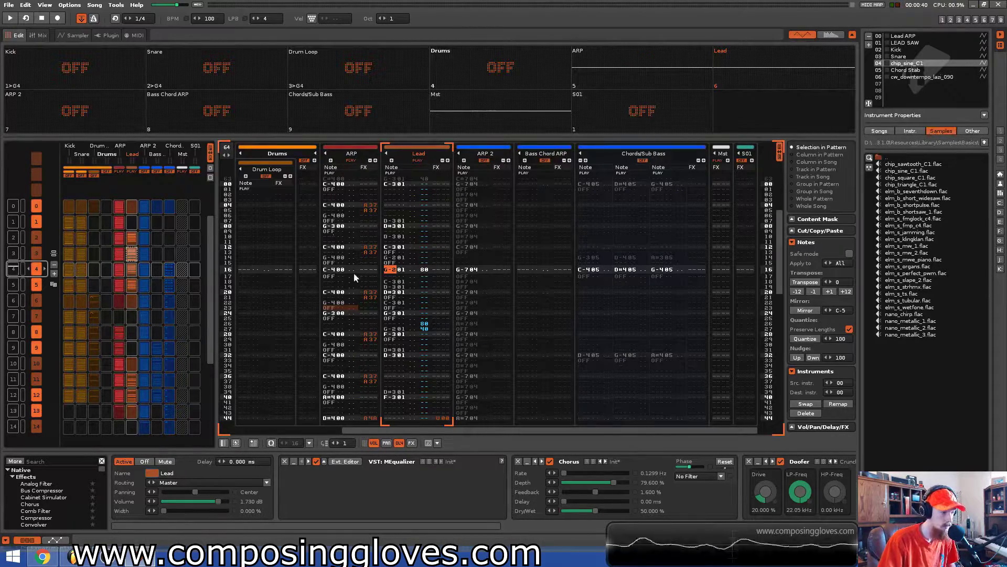
{"action": "key", "text": "space"}
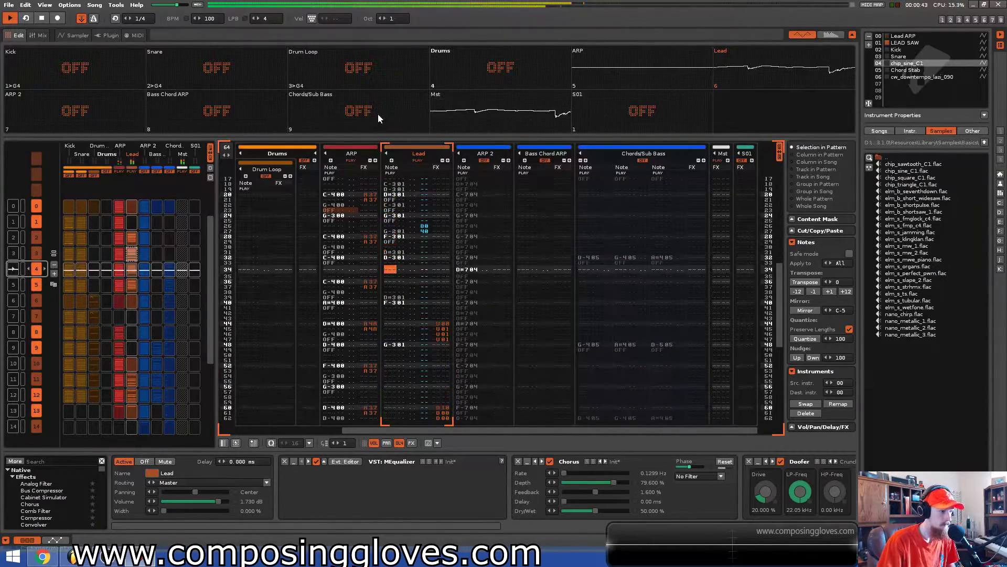
{"action": "key", "text": "space"}
Play the Lead together with the Chords/Sub Bass track from line 08, with the ARP track muted.
{"action": "scroll", "coordinate": [371, 225], "scroll_direction": "up", "scroll_amount": 5}
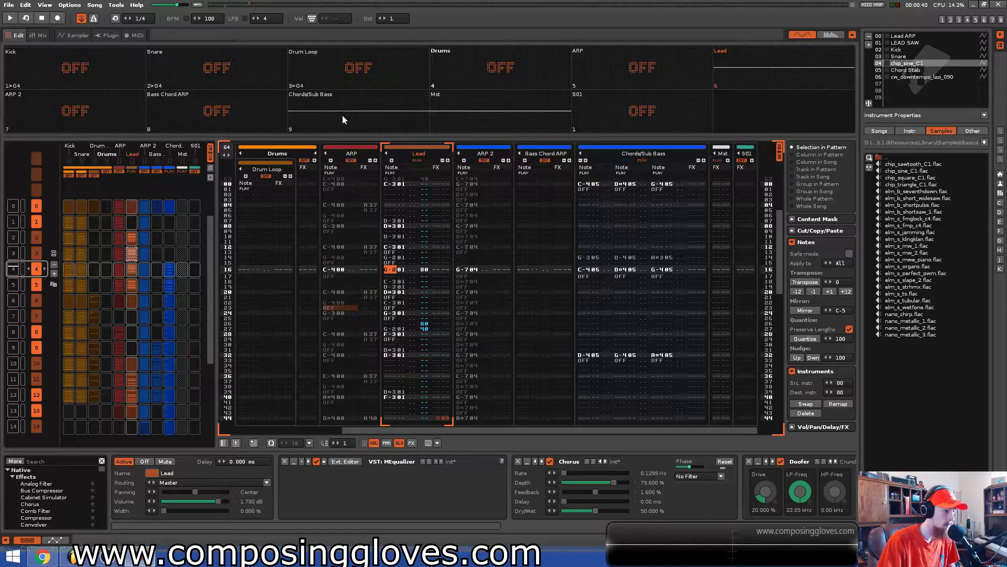
{"action": "scroll", "coordinate": [625, 218], "scroll_direction": "up", "scroll_amount": 3}
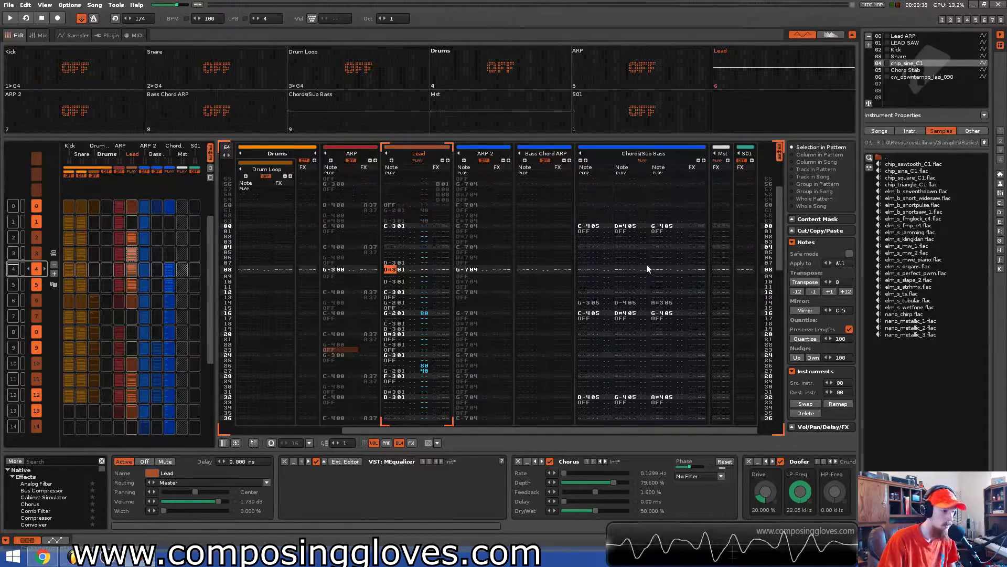
{"action": "key", "text": "space"}
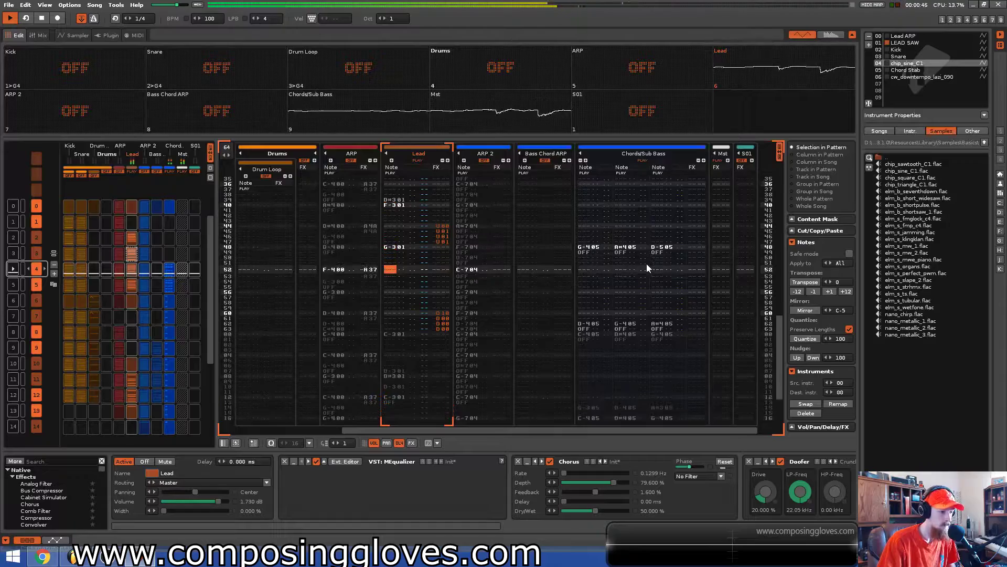
{"action": "key", "text": "space"}
{"action": "key", "text": "space"}
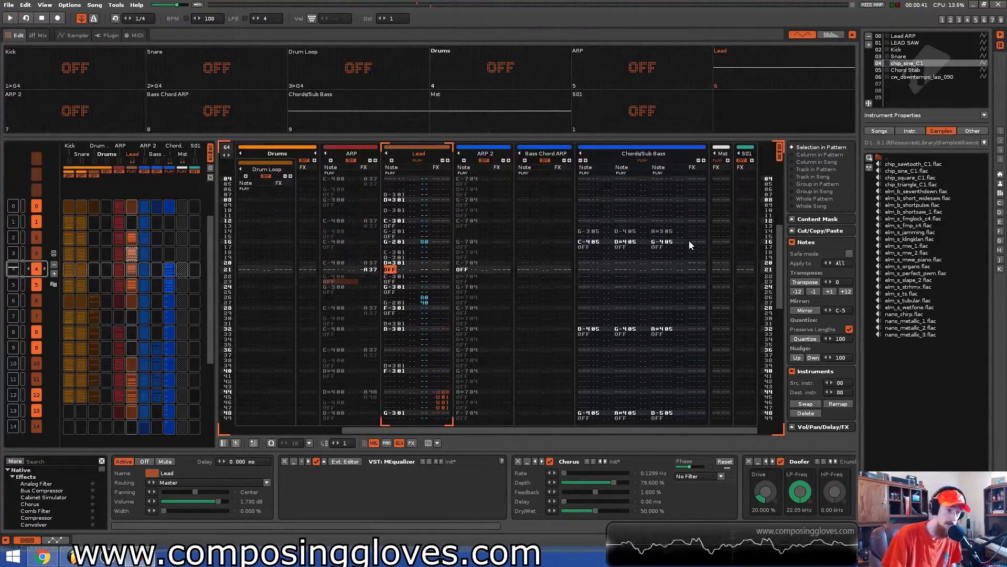
Examine the Chords/Sub Bass chords and the notes, volumes and effect commands down the Lead track.
{"action": "left_click", "coordinate": [688, 240]}
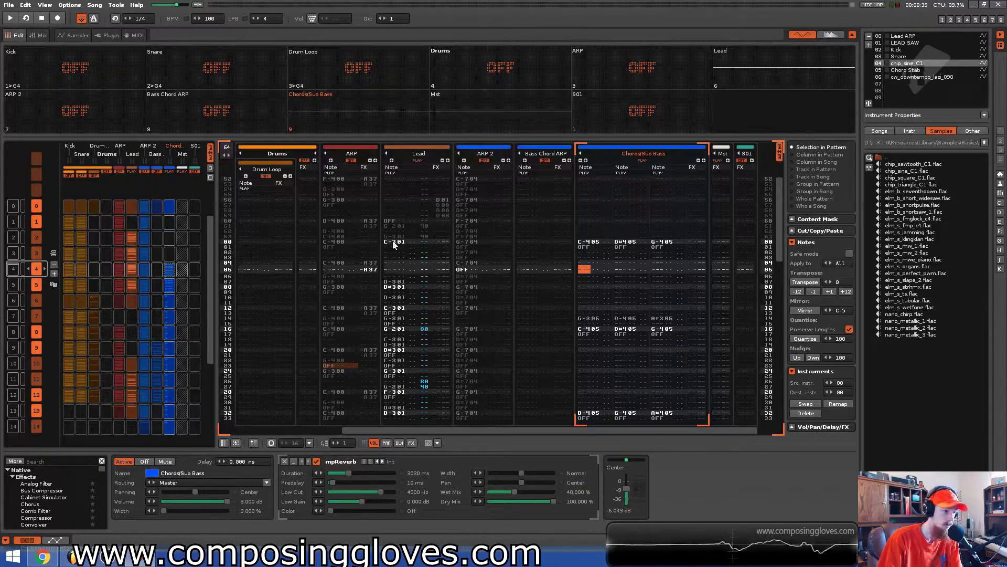
{"action": "left_click", "coordinate": [417, 151]}
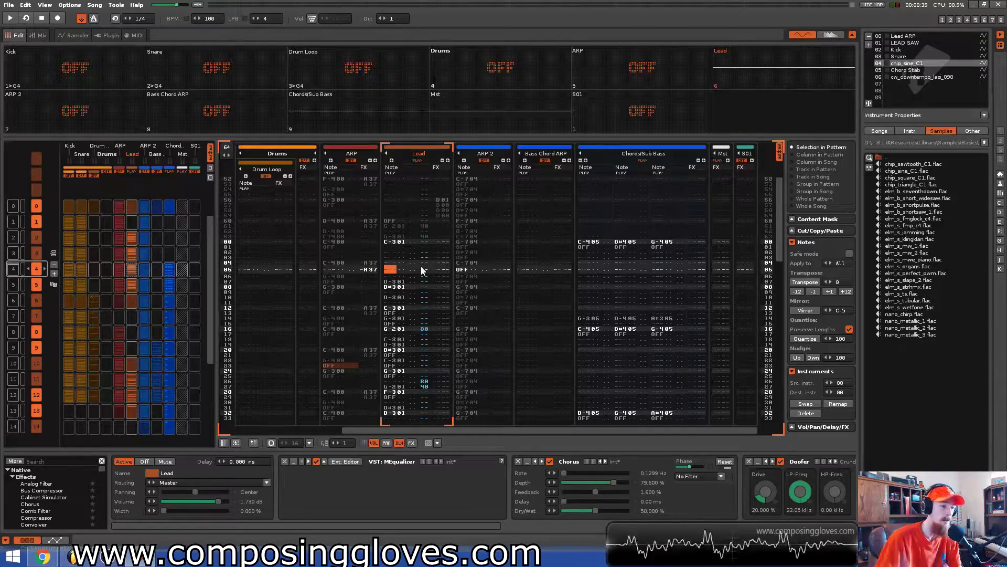
{"action": "scroll", "coordinate": [421, 272], "scroll_direction": "down", "scroll_amount": 10}
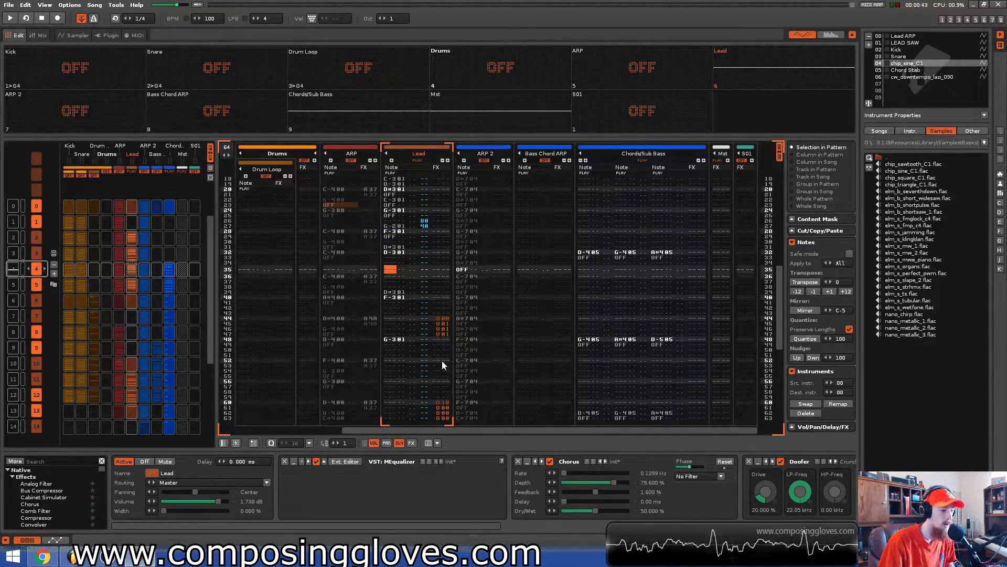
{"action": "scroll", "coordinate": [442, 336], "scroll_direction": "up", "scroll_amount": 8}
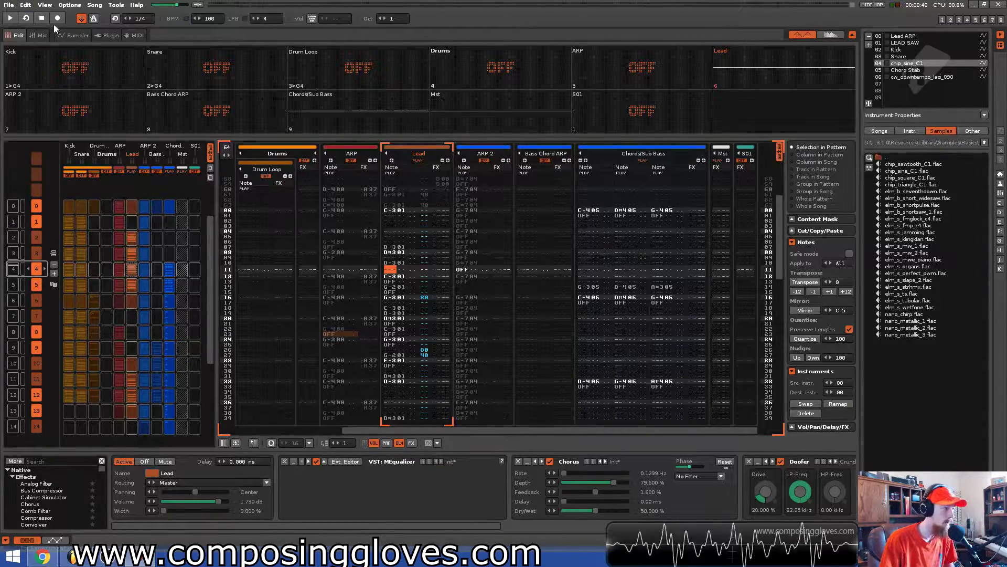
Look over the sampler and the mixer's effect chains, and return to line 00 in the pattern editor.
{"action": "left_click", "coordinate": [76, 35]}
{"action": "left_click", "coordinate": [40, 35]}
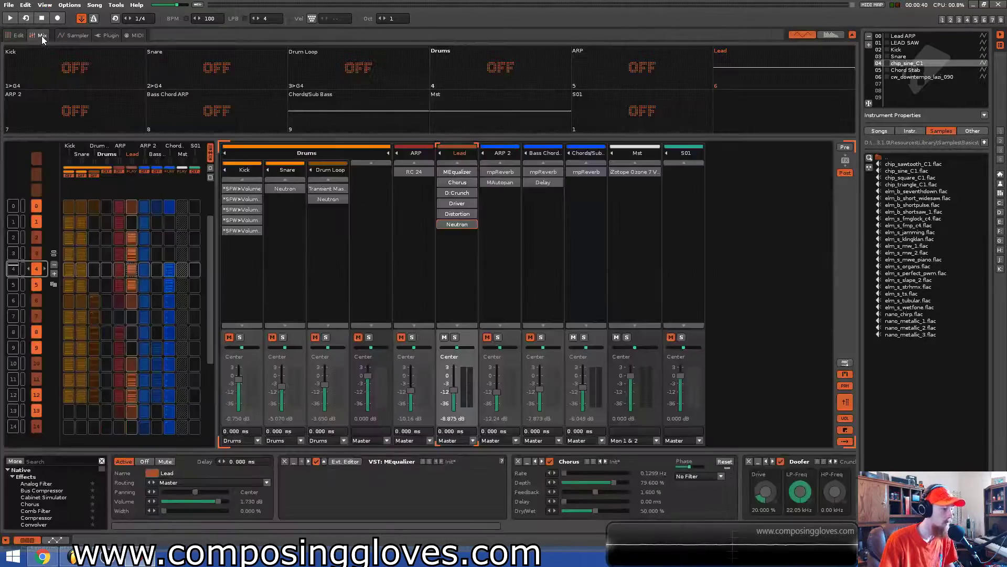
{"action": "left_click", "coordinate": [74, 35]}
{"action": "left_click", "coordinate": [15, 35]}
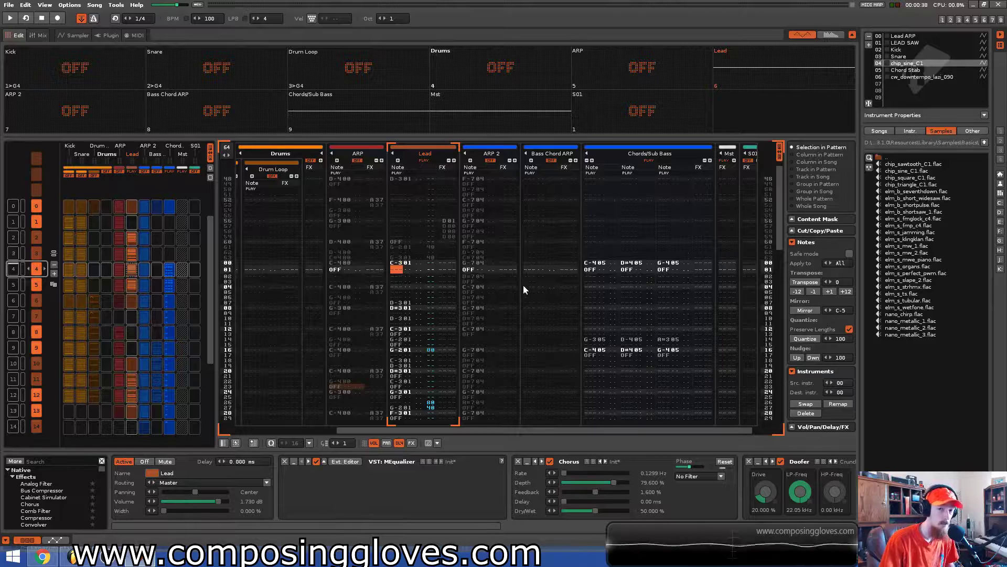
{"action": "key", "text": "Up"}
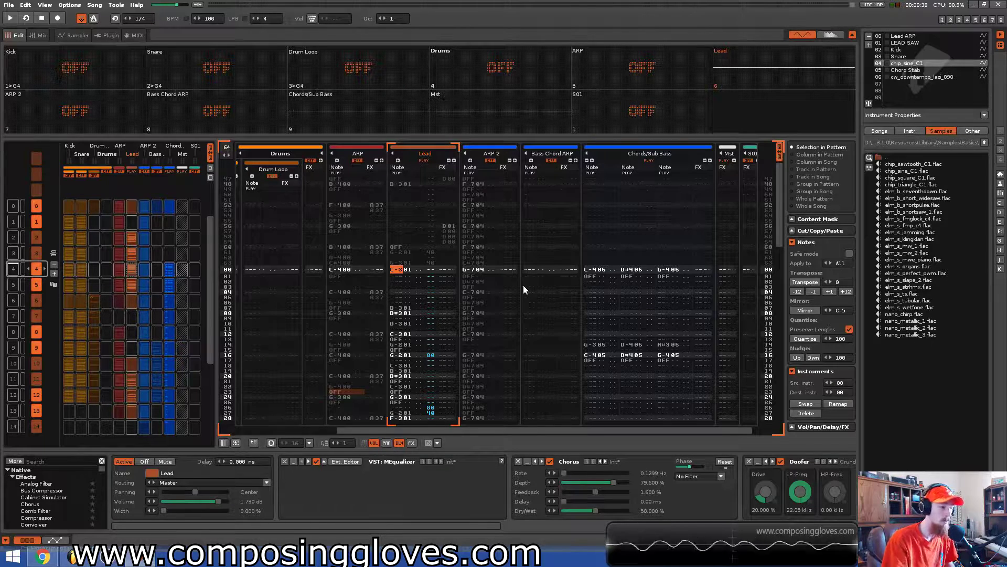
Go to pattern 7 in the sequence, unmute all tracks and play the song from there.
{"action": "scroll", "coordinate": [90, 294], "scroll_direction": "down", "scroll_amount": 3}
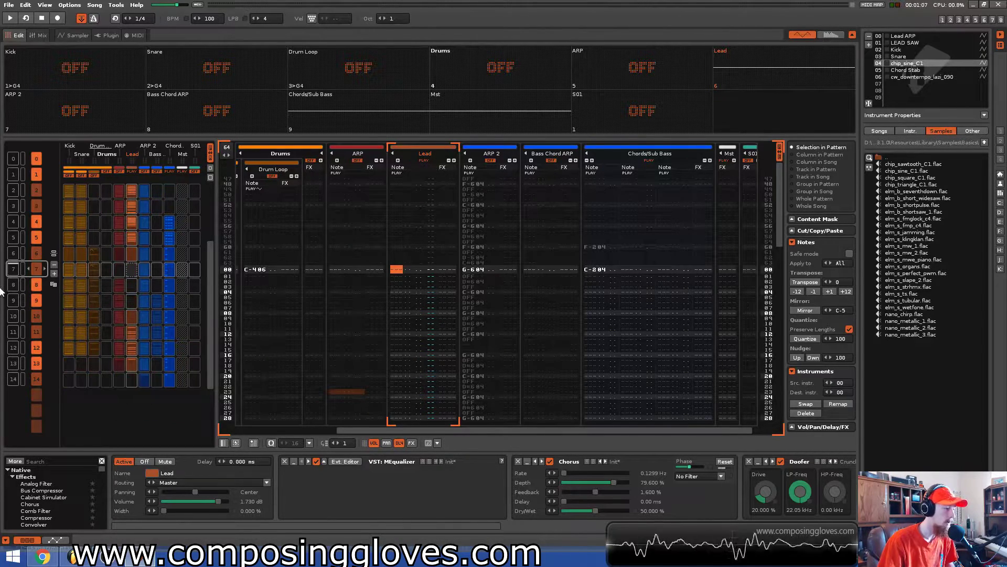
{"action": "right_click", "coordinate": [830, 64]}
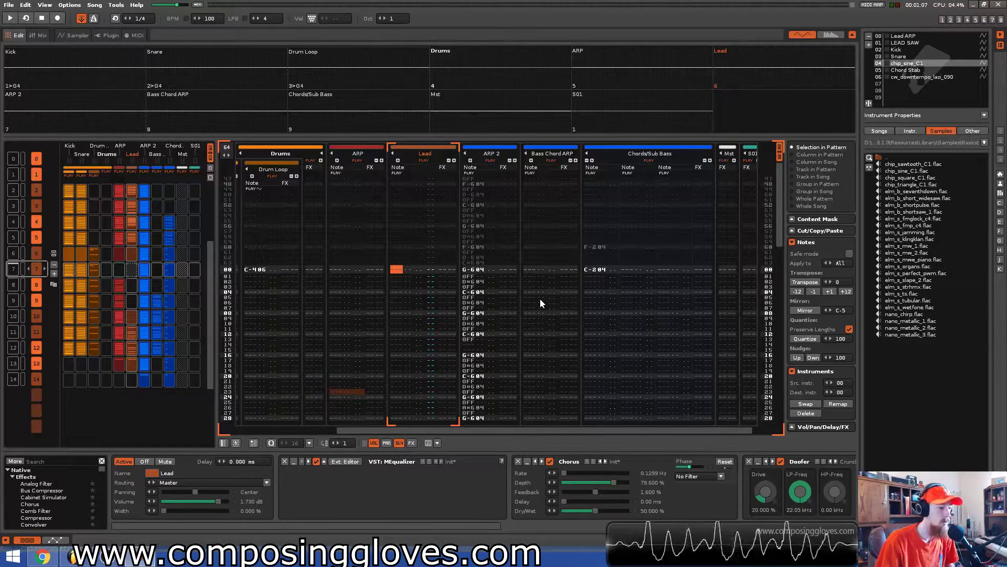
{"action": "key", "text": "space"}
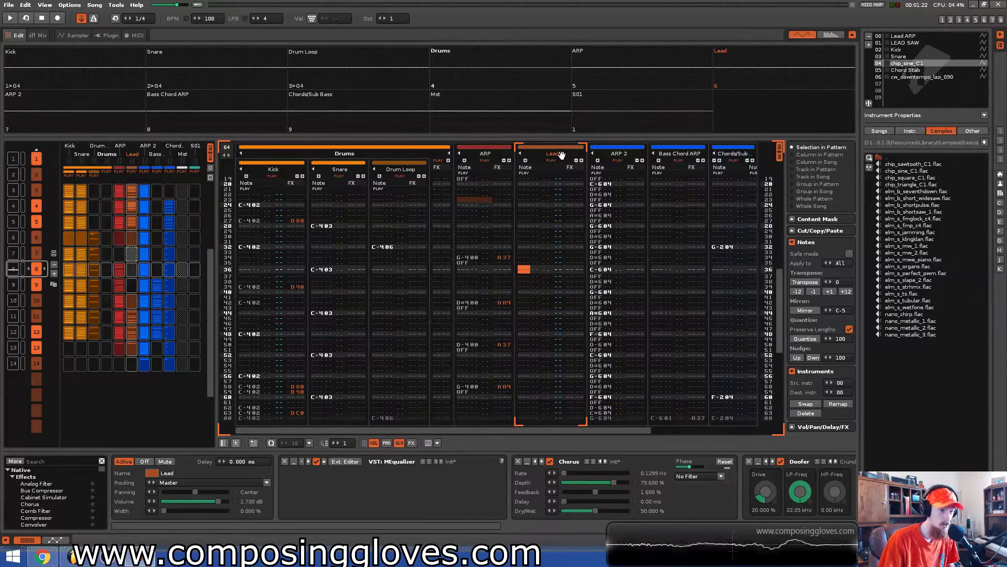
Browse the instruments' sample waveforms in the sampler, finishing on the Chord Stab instrument.
{"action": "left_click", "coordinate": [921, 50]}
{"action": "left_click", "coordinate": [922, 56]}
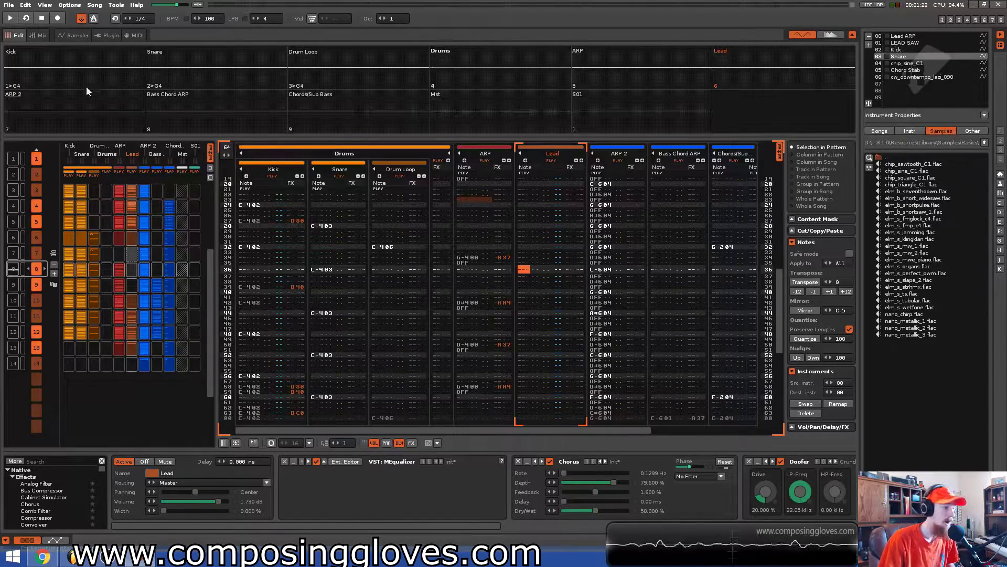
{"action": "left_click", "coordinate": [84, 33]}
{"action": "key", "text": "ctrl+Up"}
{"action": "key", "text": "ctrl+Up"}
{"action": "key", "text": "ctrl+Up"}
{"action": "key", "text": "ctrl+Down"}
{"action": "key", "text": "ctrl+Up"}
{"action": "key", "text": "ctrl+Down"}
{"action": "key", "text": "ctrl+Down"}
{"action": "key", "text": "ctrl+Up"}
{"action": "key", "text": "ctrl+Up"}
{"action": "key", "text": "ctrl+Down"}
{"action": "key", "text": "ctrl+Down"}
{"action": "key", "text": "ctrl+Down"}
{"action": "key", "text": "ctrl+Down"}
{"action": "key", "text": "ctrl+Down"}
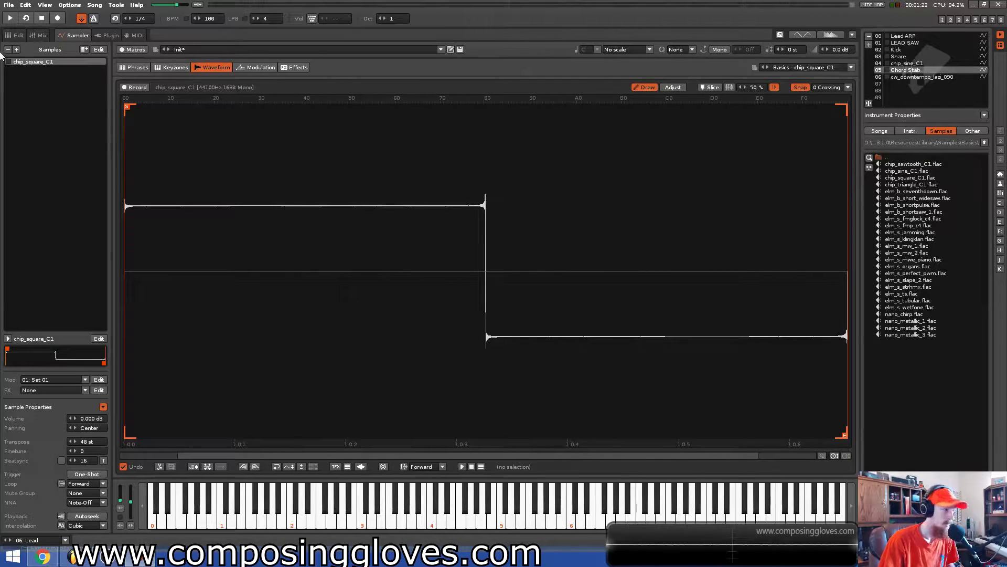
Return to the pattern editor and select the ARP 2 track.
{"action": "left_click", "coordinate": [19, 36]}
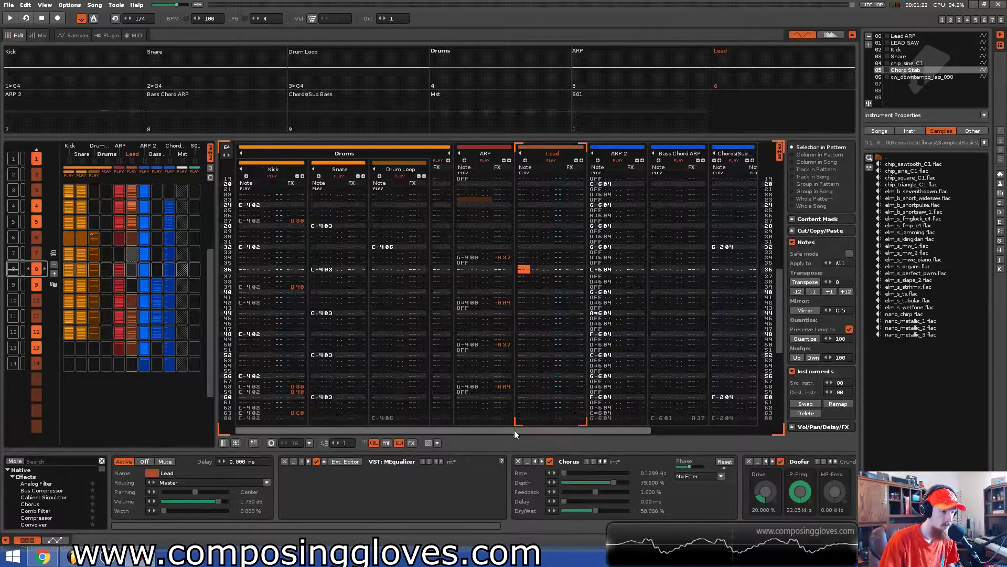
{"action": "left_click_drag", "start_coordinate": [513, 429], "coordinate": [625, 429]}
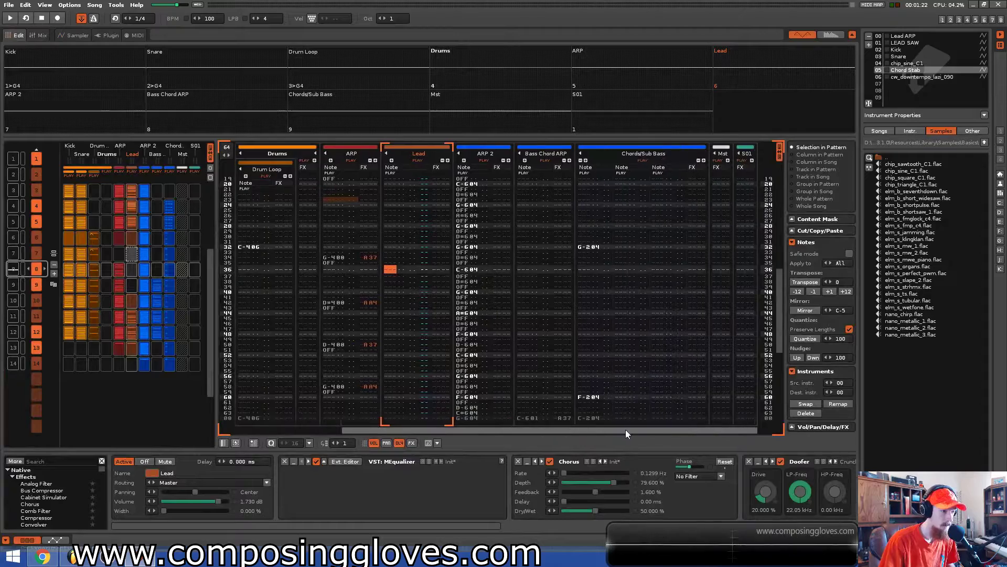
{"action": "left_click", "coordinate": [496, 162]}
{"action": "left_click", "coordinate": [535, 153]}
{"action": "left_click", "coordinate": [493, 155]}
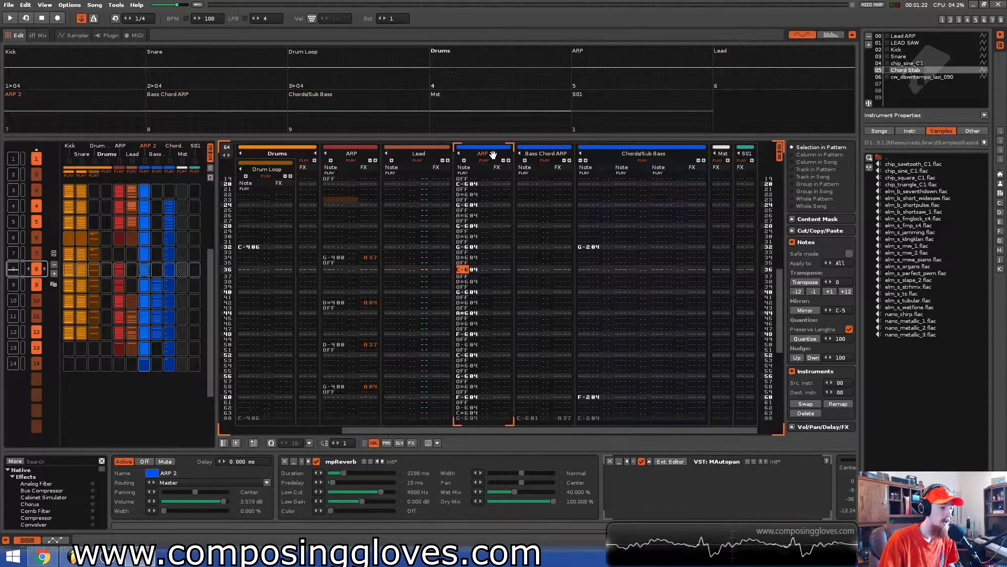
Check the instruments' volume modulation in the sampler from Chord Stab to Lead ARP, and return to the pattern editor's drum tracks.
{"action": "left_click", "coordinate": [77, 35]}
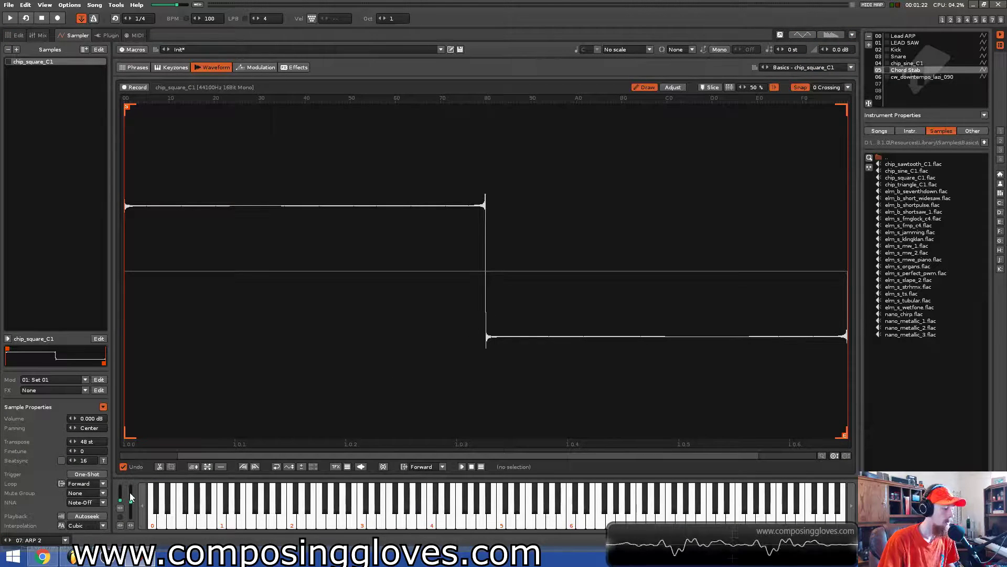
{"action": "left_click", "coordinate": [261, 67]}
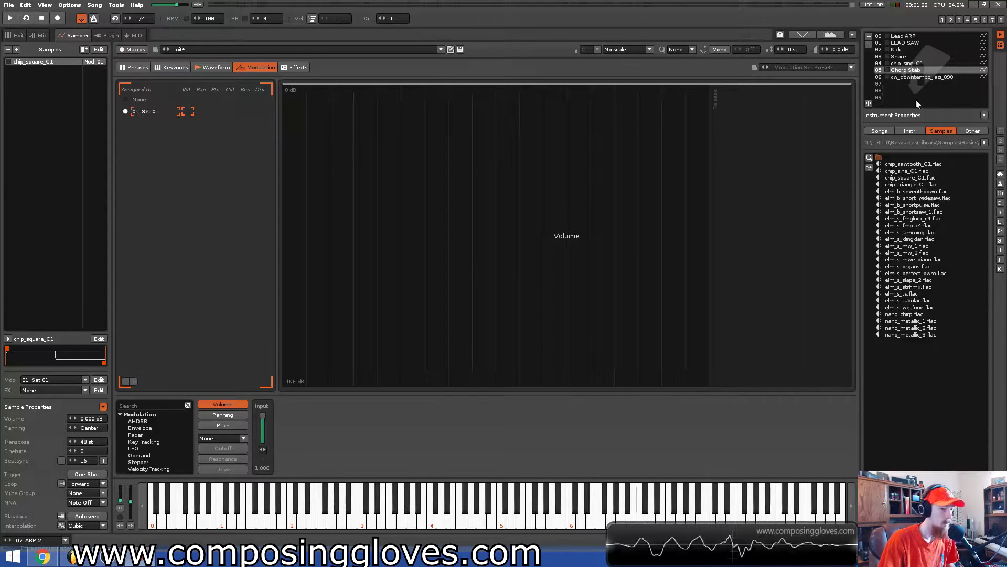
{"action": "key", "text": "Up"}
{"action": "key", "text": "Up"}
{"action": "key", "text": "Up"}
{"action": "key", "text": "Up"}
{"action": "key", "text": "Up"}
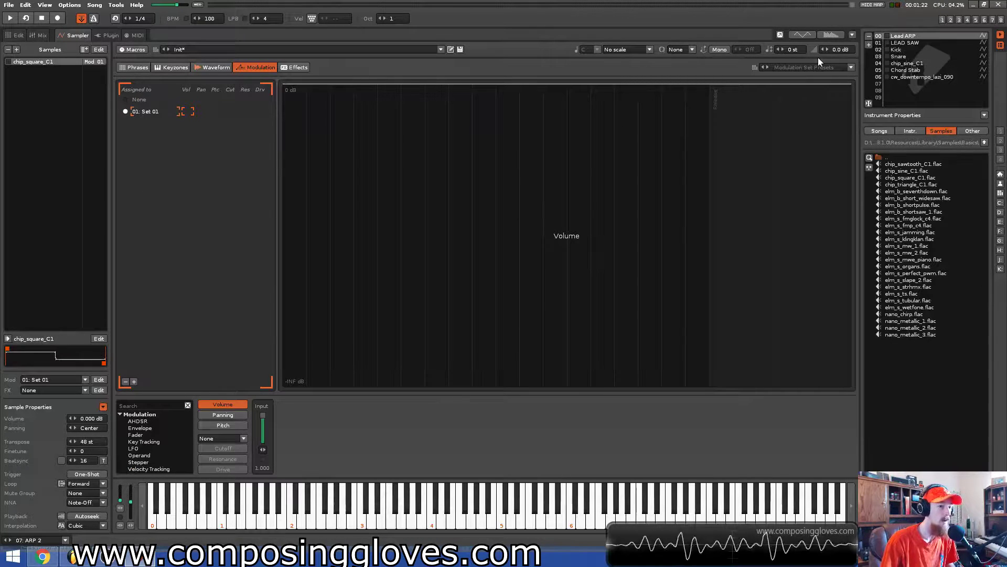
{"action": "left_click", "coordinate": [12, 35]}
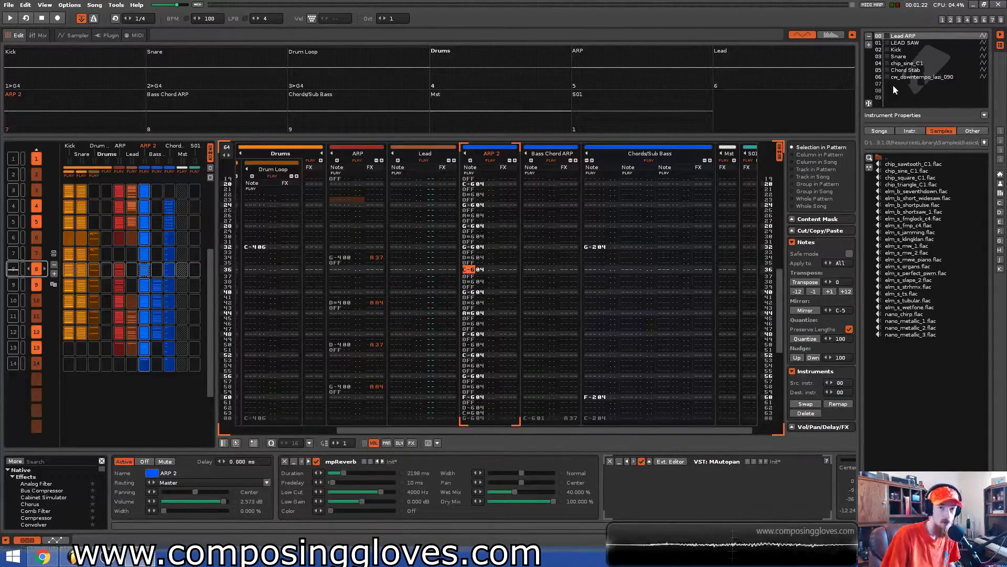
{"action": "left_click_drag", "start_coordinate": [678, 430], "coordinate": [405, 436]}
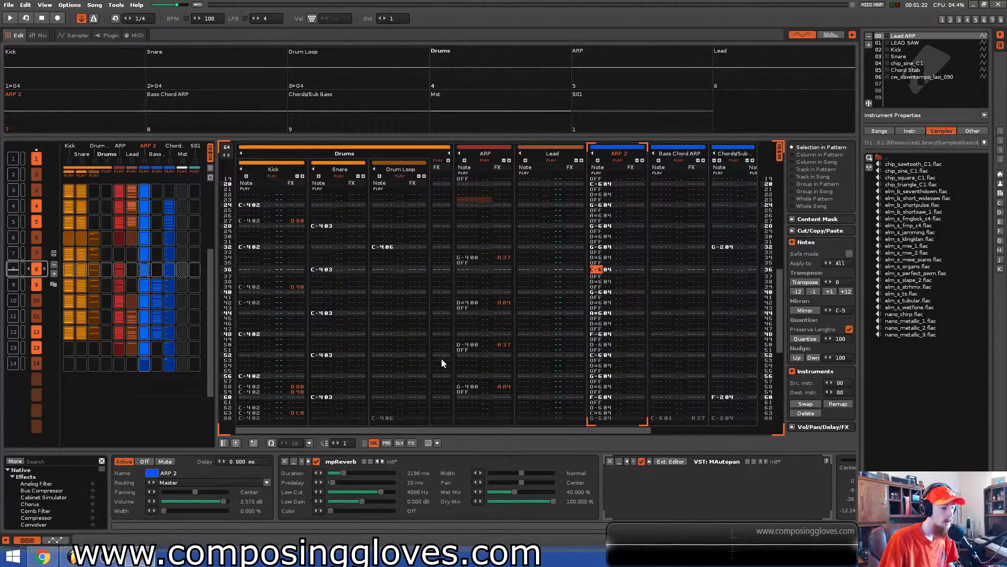
Select the ARP track and examine its notes and arpeggio effect commands through the whole pattern.
{"action": "key", "text": "space"}
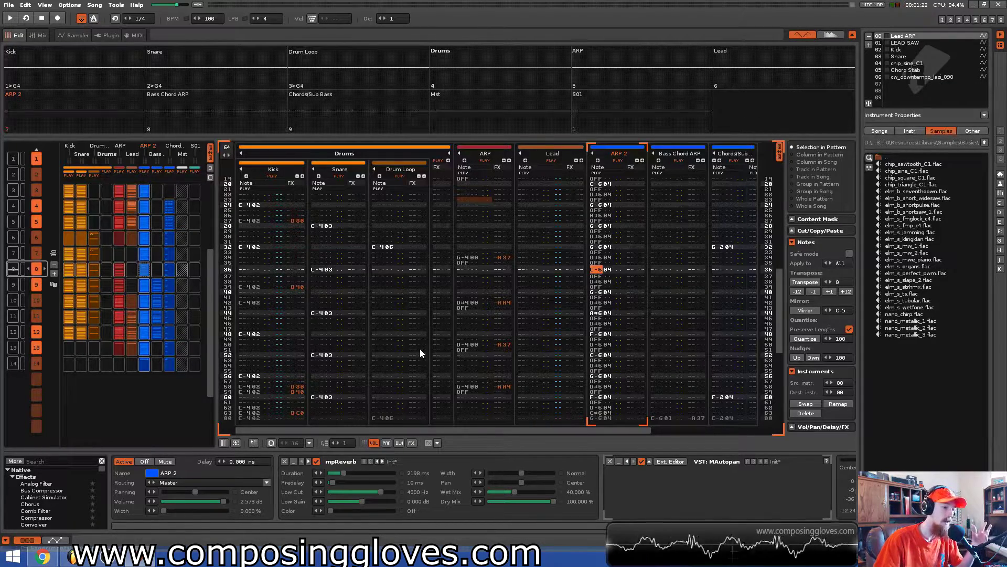
{"action": "left_click", "coordinate": [484, 154]}
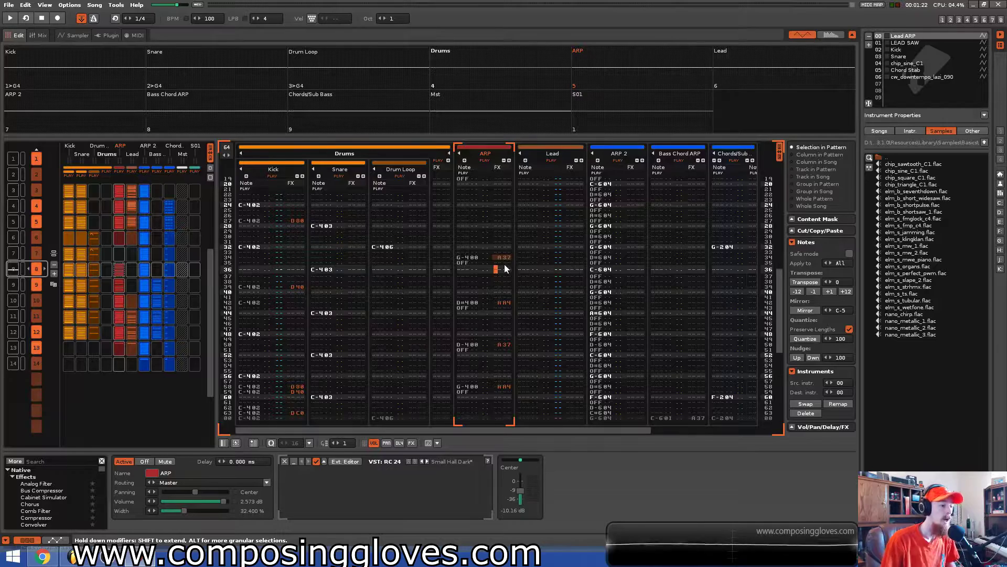
{"action": "key", "text": "Up"}
{"action": "key", "text": "Up"}
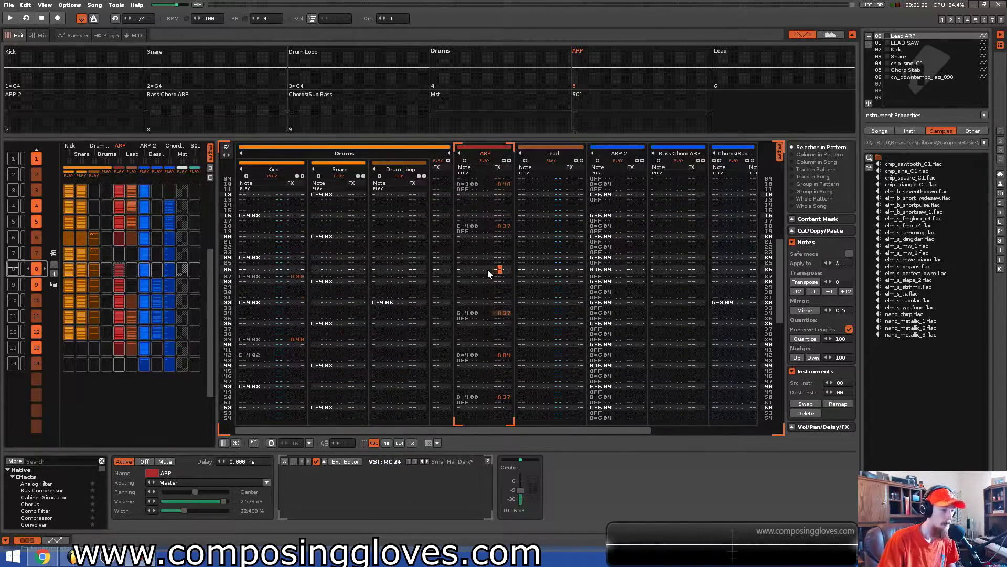
{"action": "scroll", "coordinate": [488, 269], "scroll_direction": "up", "scroll_amount": 7}
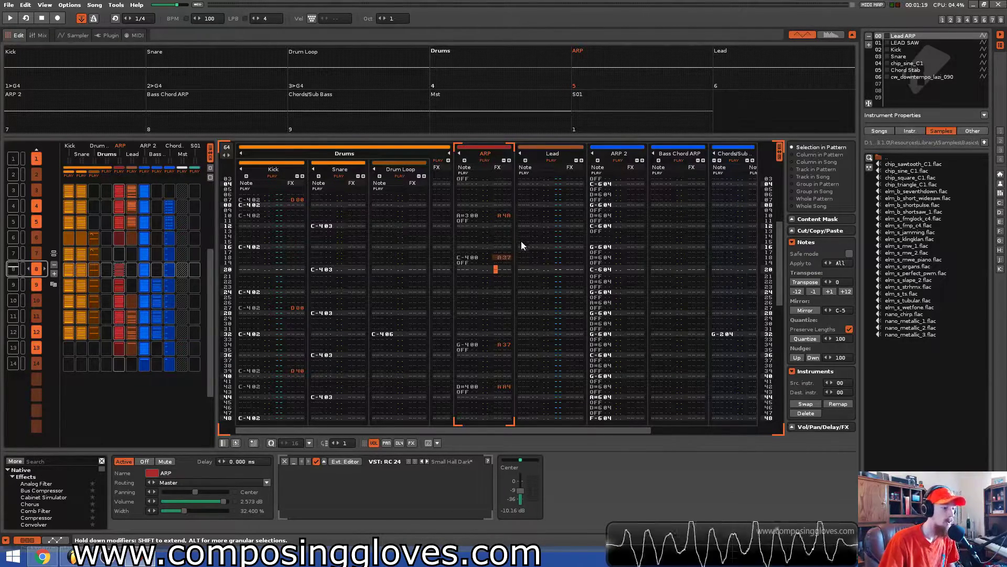
{"action": "scroll", "coordinate": [505, 313], "scroll_direction": "up", "scroll_amount": 8}
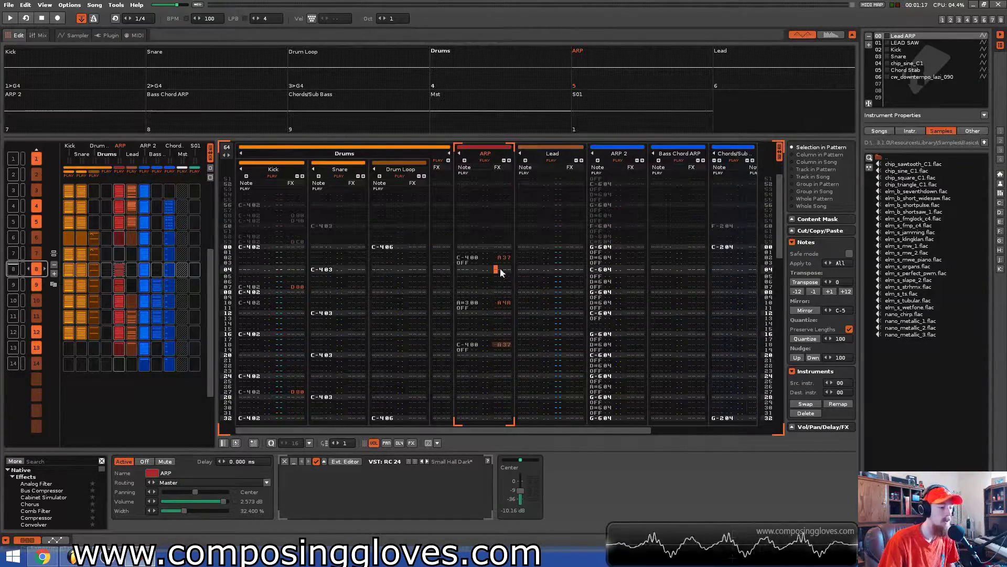
{"action": "scroll", "coordinate": [606, 314], "scroll_direction": "down", "scroll_amount": 14}
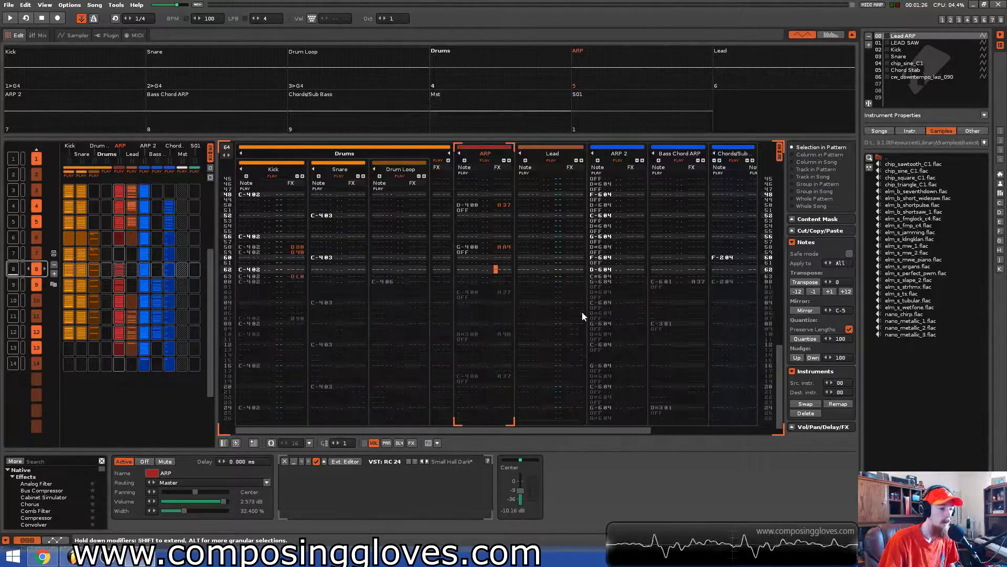
{"action": "scroll", "coordinate": [577, 295], "scroll_direction": "up", "scroll_amount": 3}
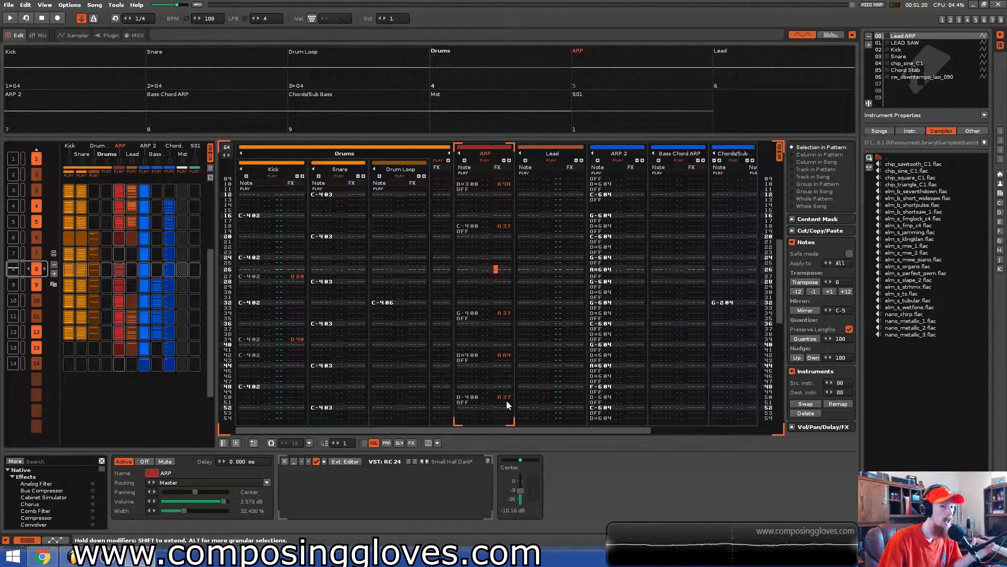
{"action": "left_click", "coordinate": [505, 294]}
{"action": "key", "text": "Left"}
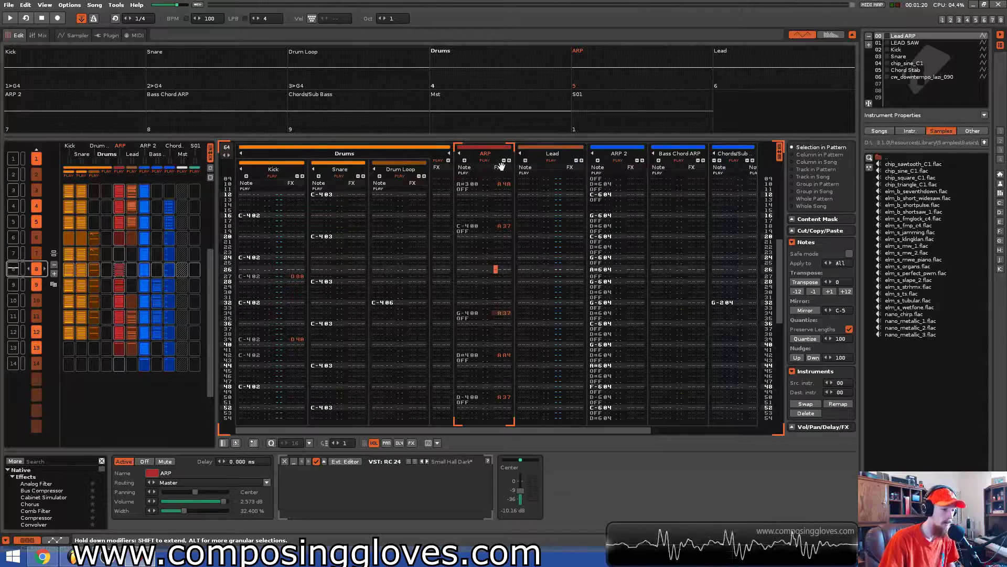
{"action": "scroll", "coordinate": [551, 320], "scroll_direction": "up", "scroll_amount": 4}
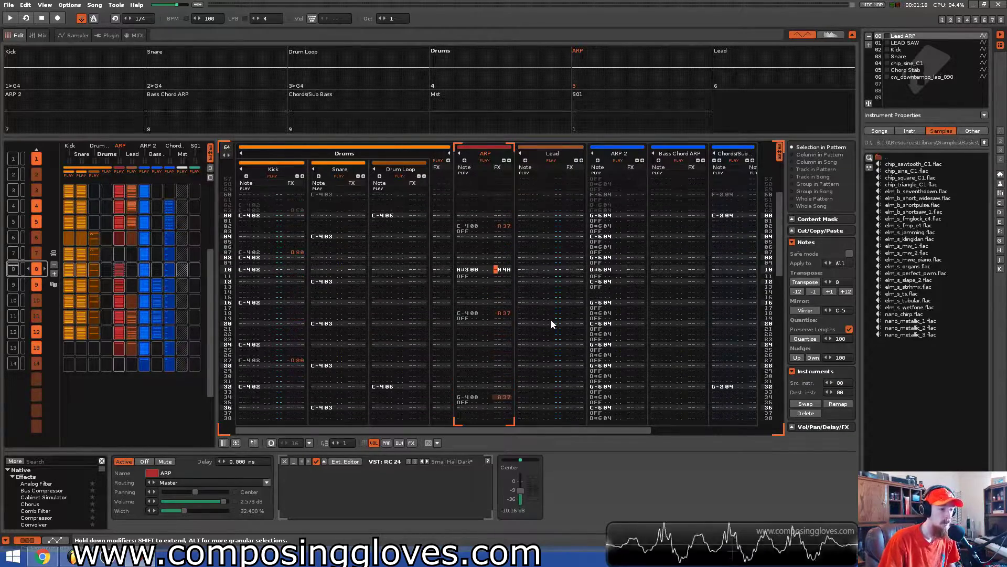
{"action": "scroll", "coordinate": [550, 319], "scroll_direction": "down", "scroll_amount": 8}
Move to the Drums group and preview the chip_square_C1.flac and elm_b_seventhdown.flac samples.
{"action": "key", "text": "Left"}
{"action": "key", "text": "Left"}
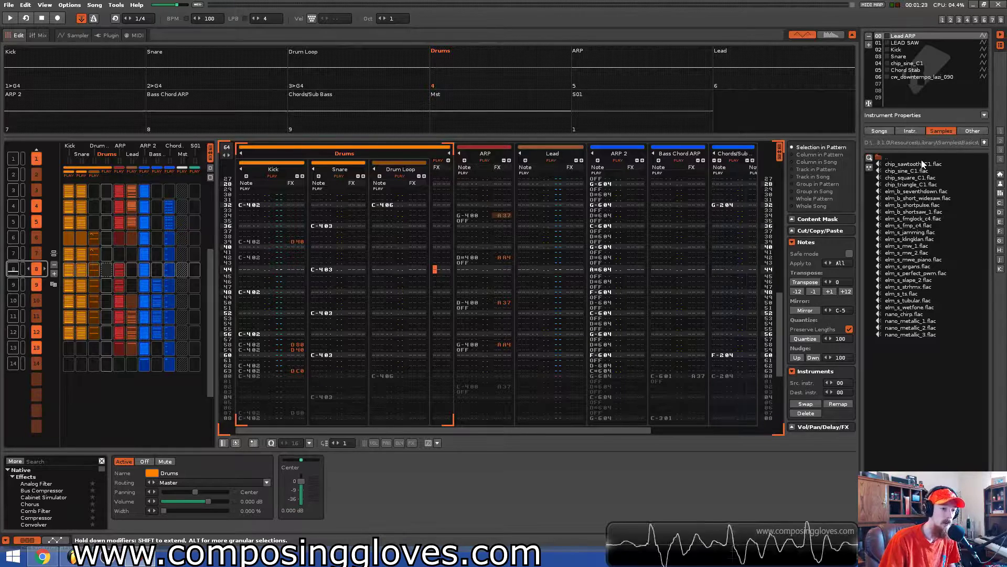
{"action": "left_click", "coordinate": [932, 178]}
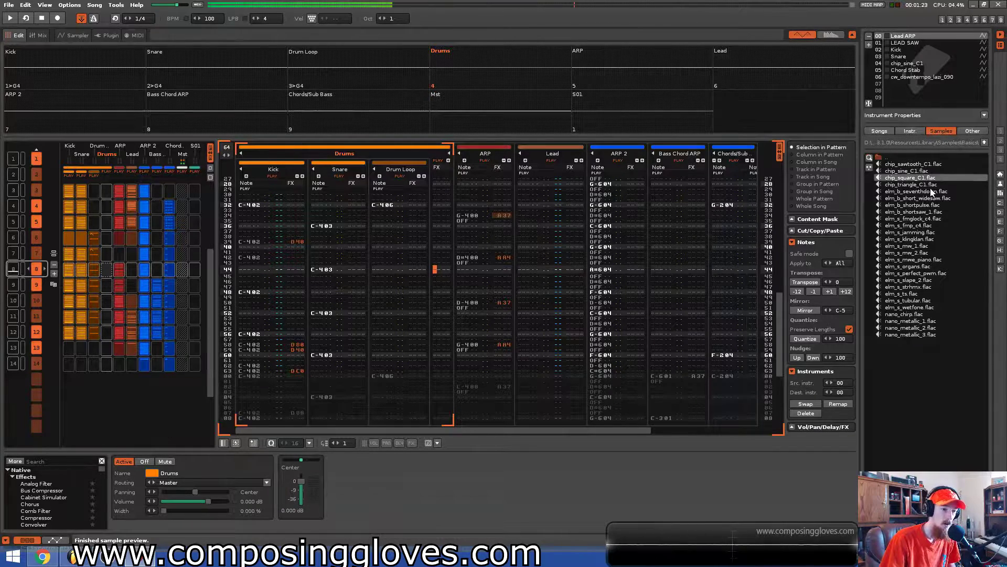
{"action": "left_click", "coordinate": [932, 192]}
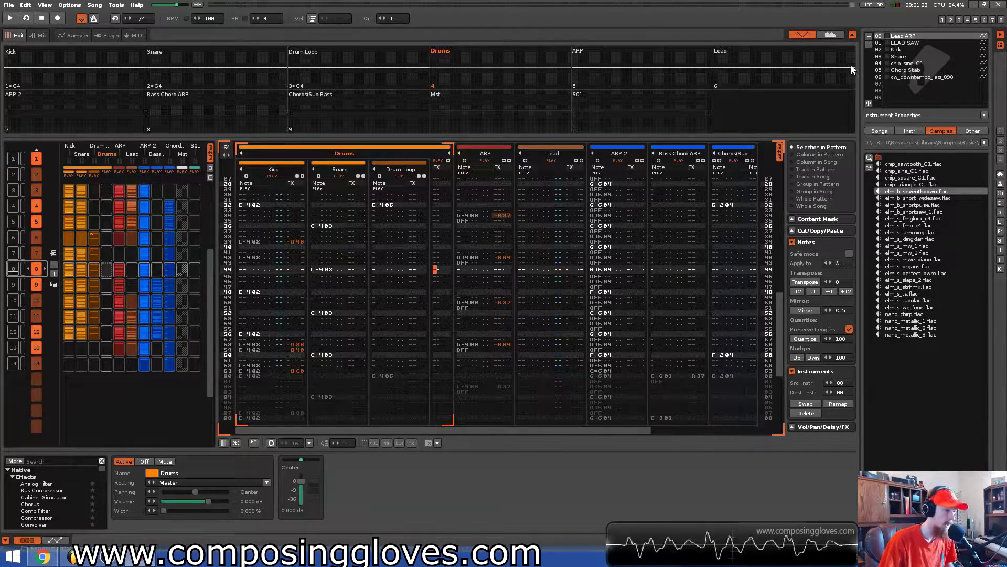
Select the LEAD SAW instrument and inspect the Kick track's Signal Follower devices.
{"action": "key", "text": "ctrl+Down"}
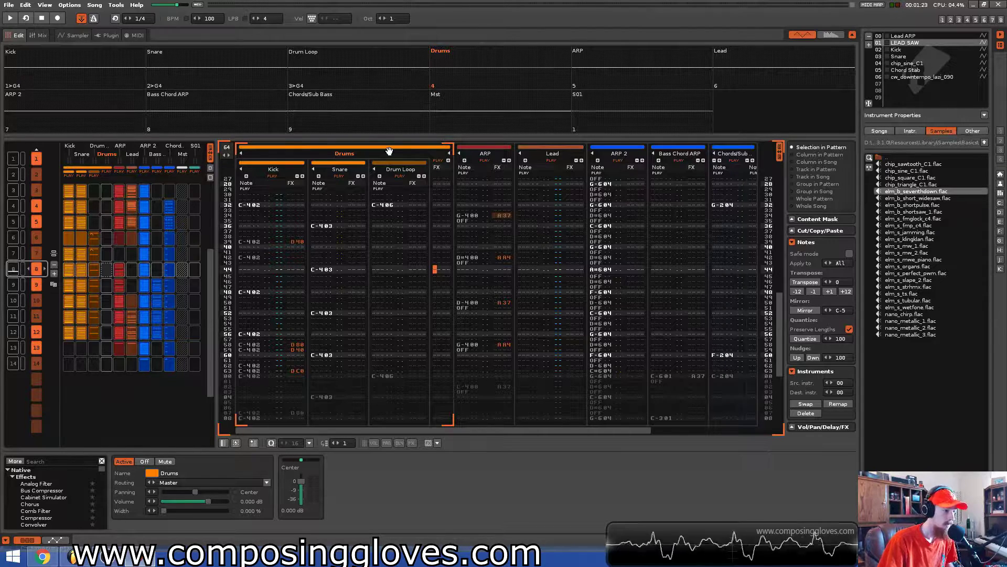
{"action": "left_click", "coordinate": [481, 147]}
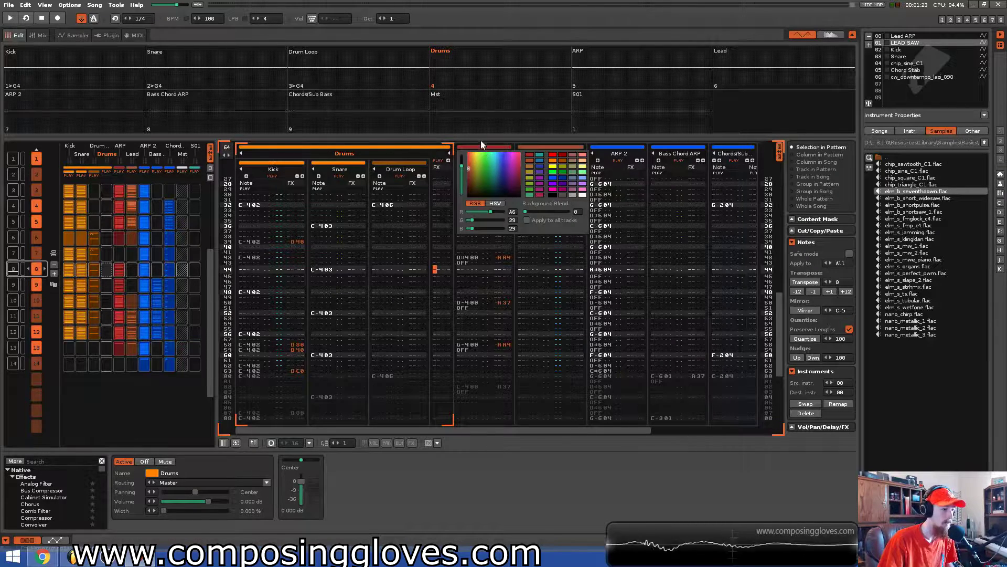
{"action": "key", "text": "shift+Tab"}
{"action": "key", "text": "shift+Tab"}
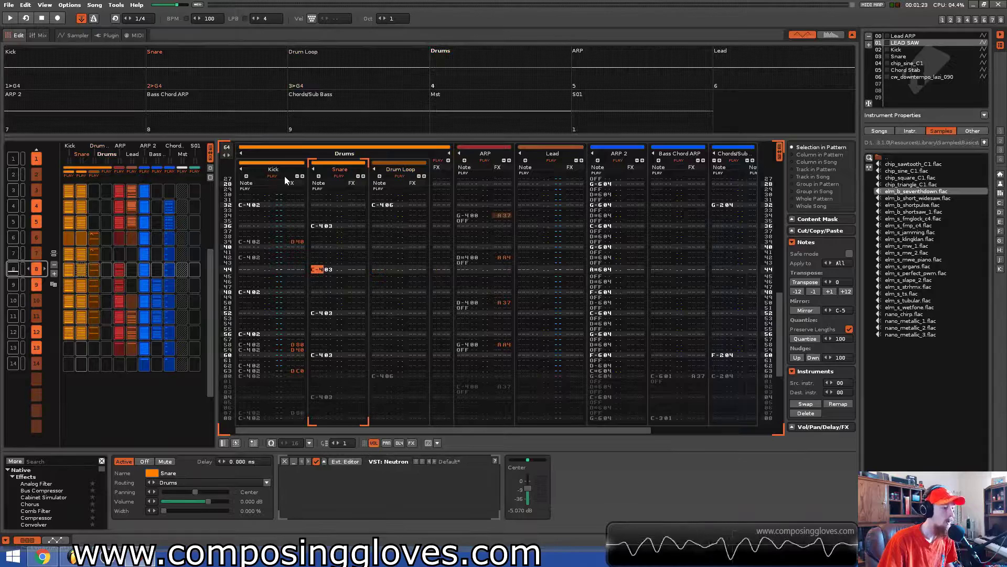
{"action": "left_click", "coordinate": [282, 174]}
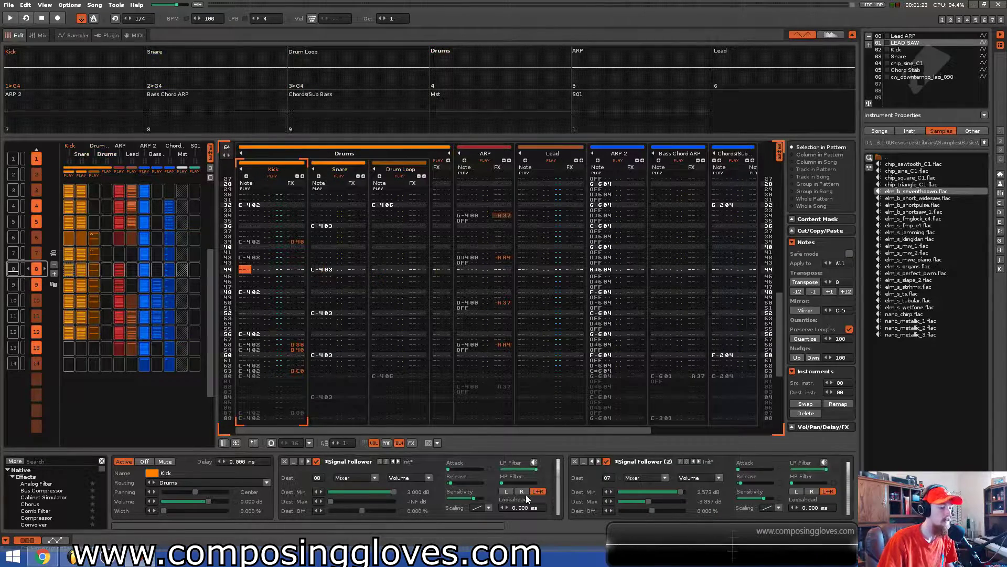
{"action": "left_click_drag", "start_coordinate": [475, 523], "coordinate": [376, 511]}
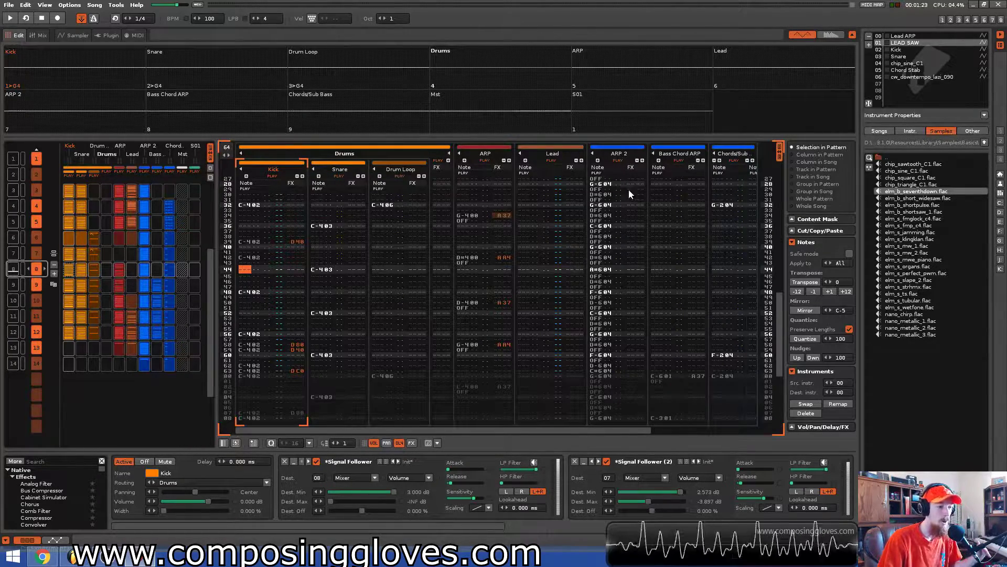
Look through the current pattern's rows, then go to pattern 0 at the start of the song and select its Snare track.
{"action": "left_click_drag", "start_coordinate": [780, 304], "coordinate": [776, 251]}
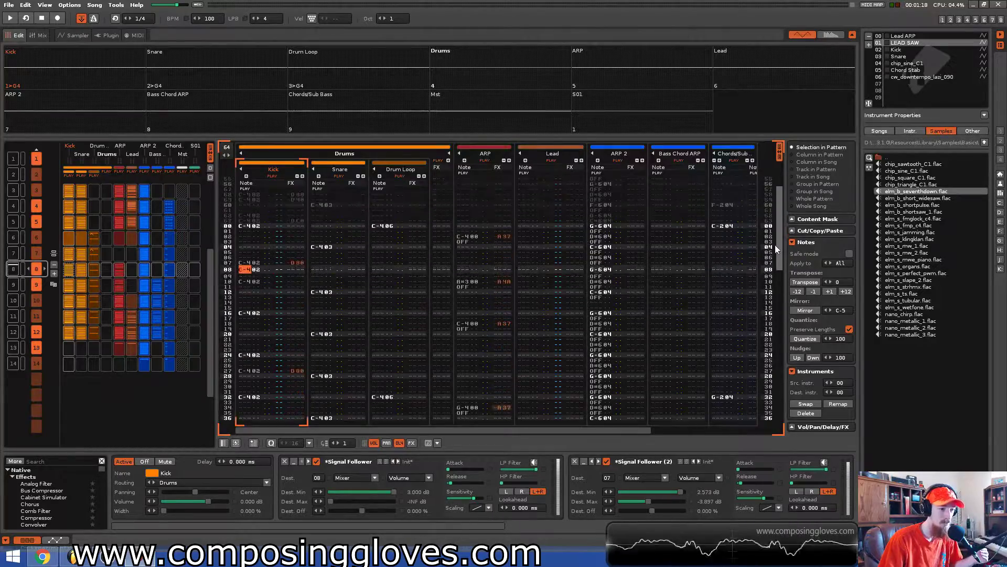
{"action": "scroll", "coordinate": [446, 320], "scroll_direction": "down", "scroll_amount": 8}
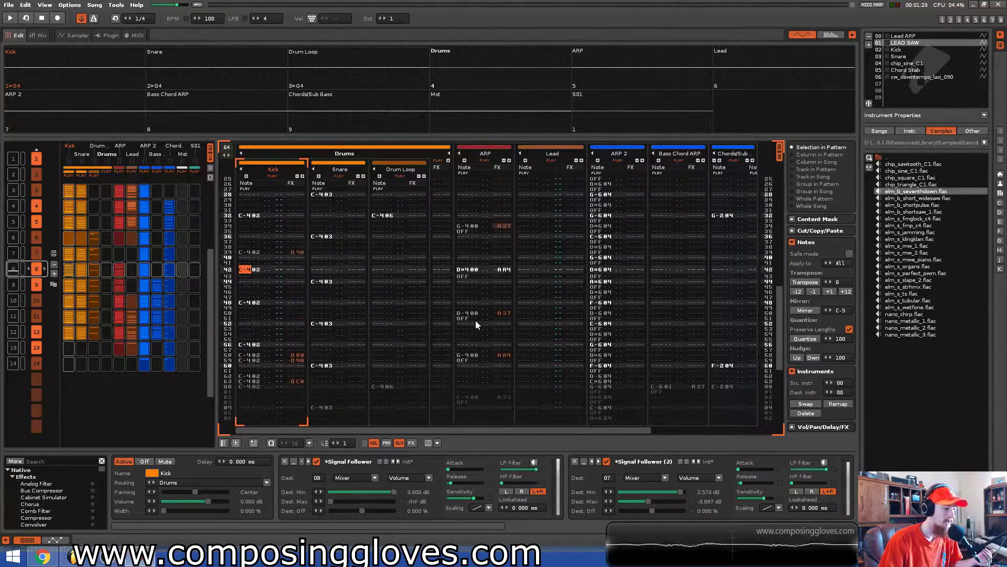
{"action": "scroll", "coordinate": [475, 320], "scroll_direction": "up", "scroll_amount": 7}
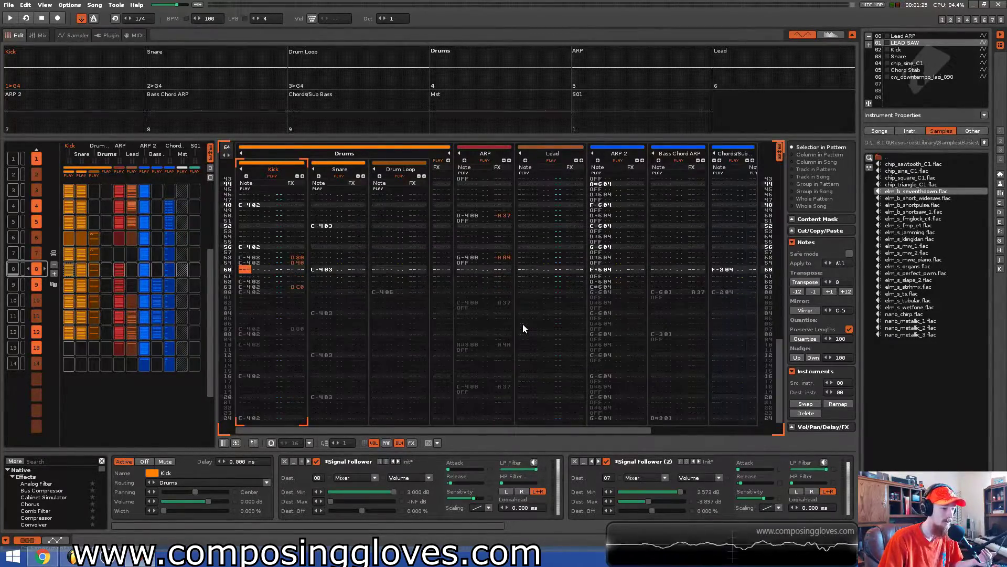
{"action": "key", "text": "F5"}
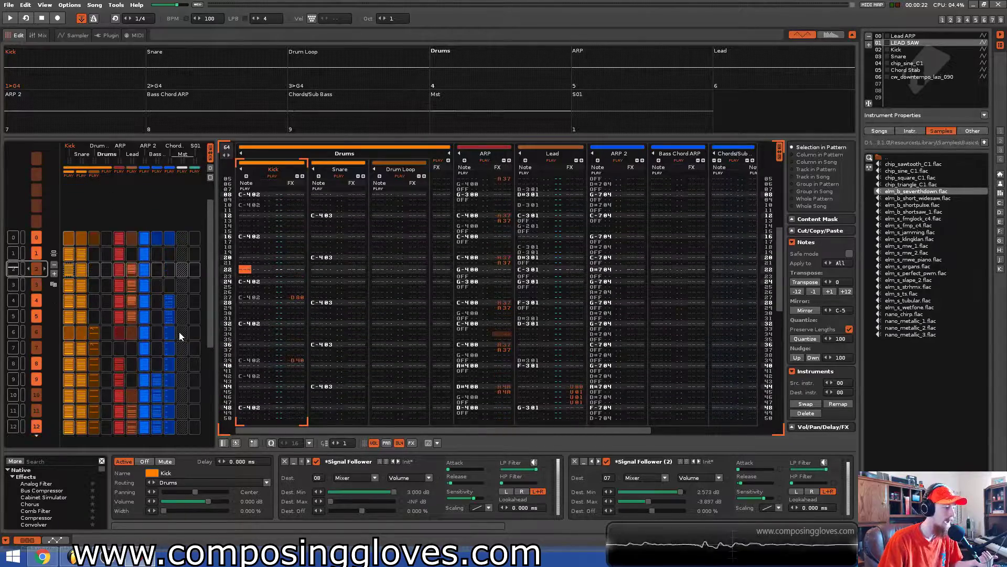
{"action": "left_click", "coordinate": [336, 221]}
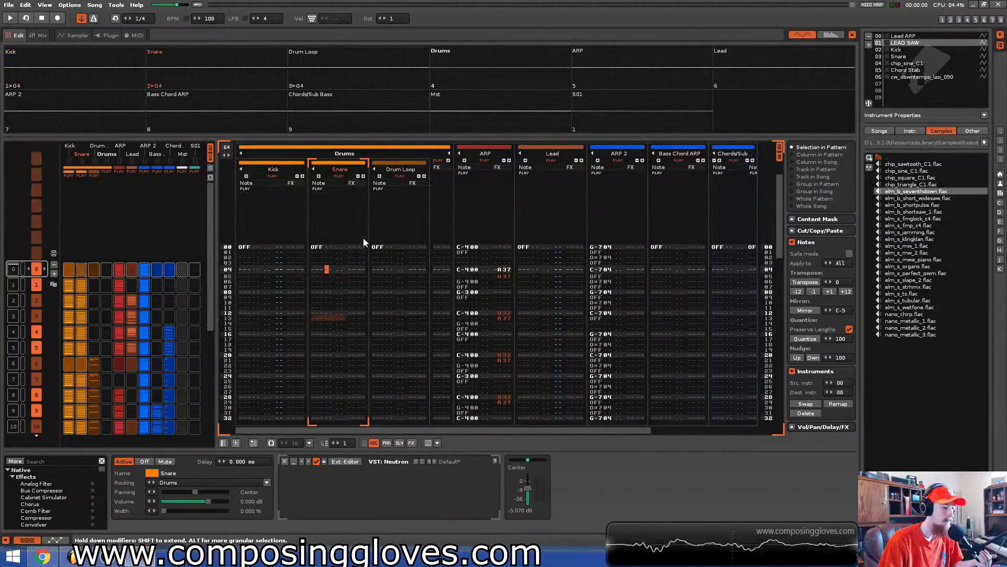
{"action": "key", "text": "F5"}
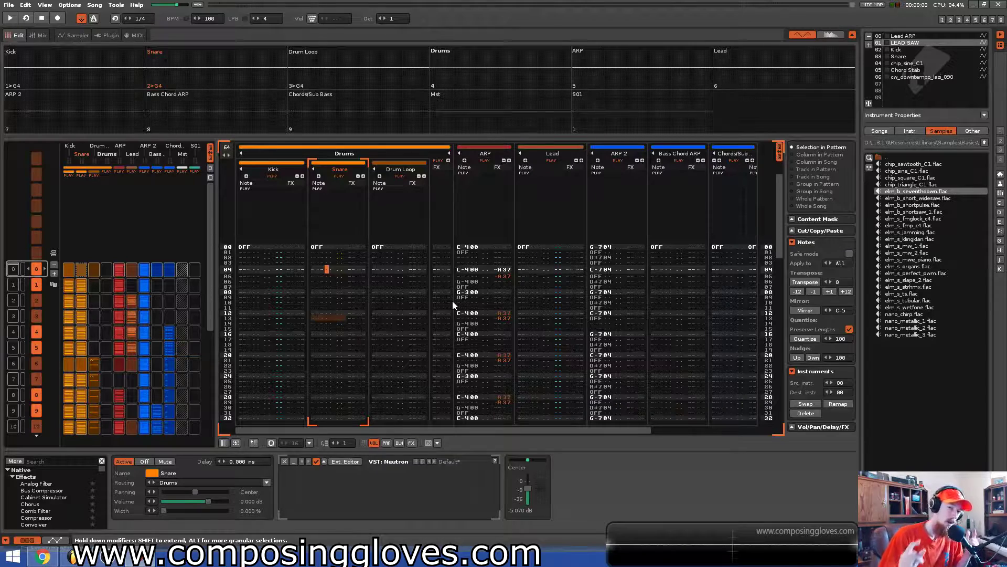